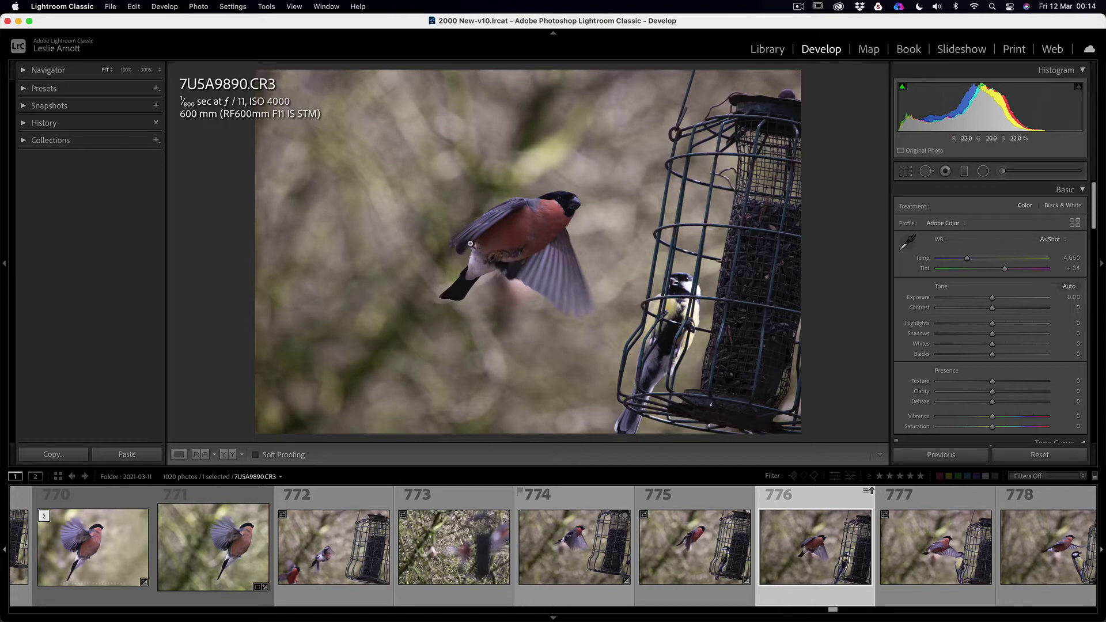
- Set the sharpening of the flying bullfinch photo to a radius of 0.7 and an amount of 50
click(514, 241)
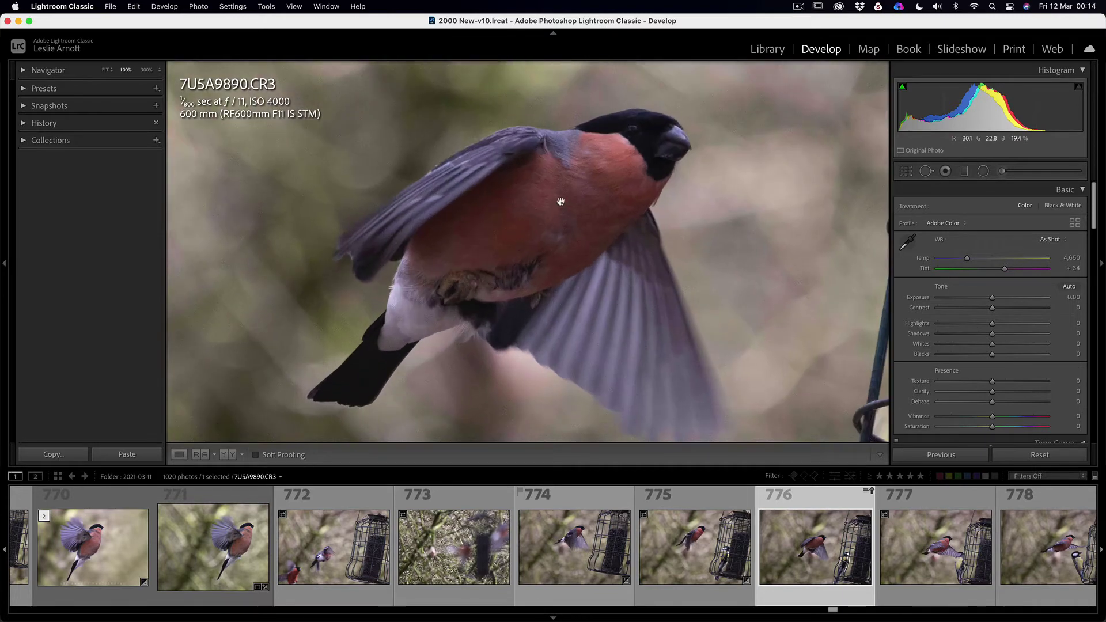
drag(602, 178, 597, 289)
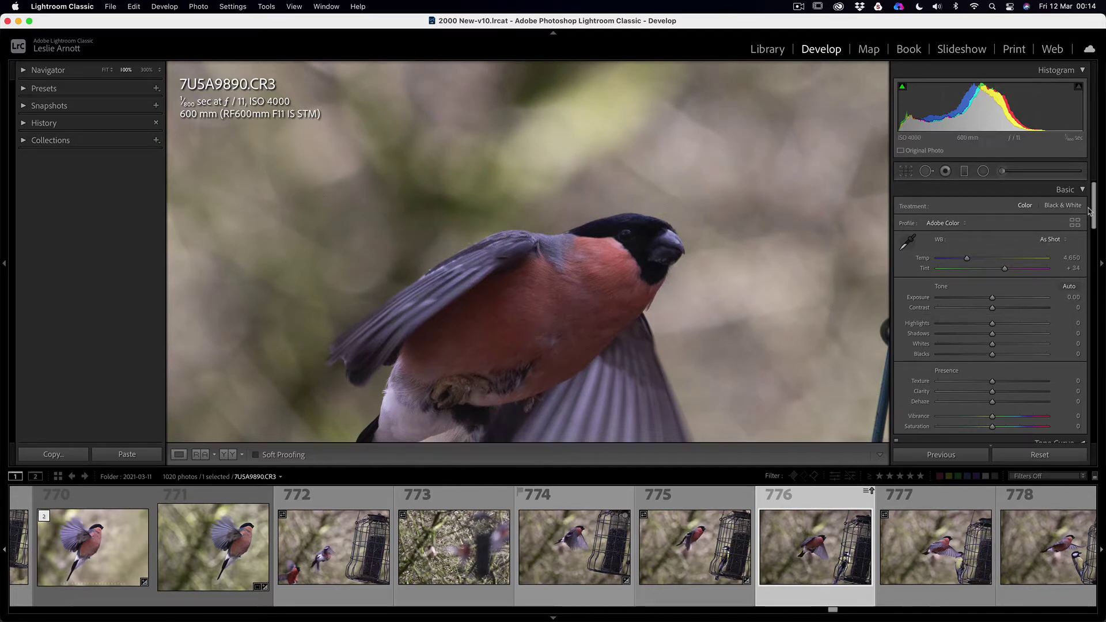
drag(1093, 215, 1084, 323)
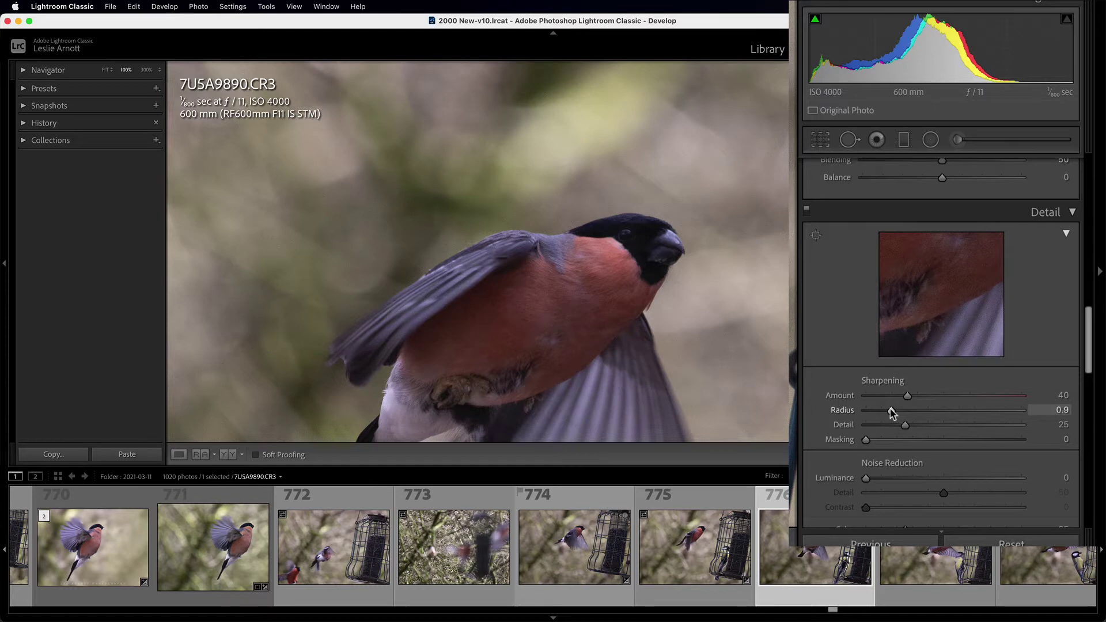
drag(887, 408, 879, 413)
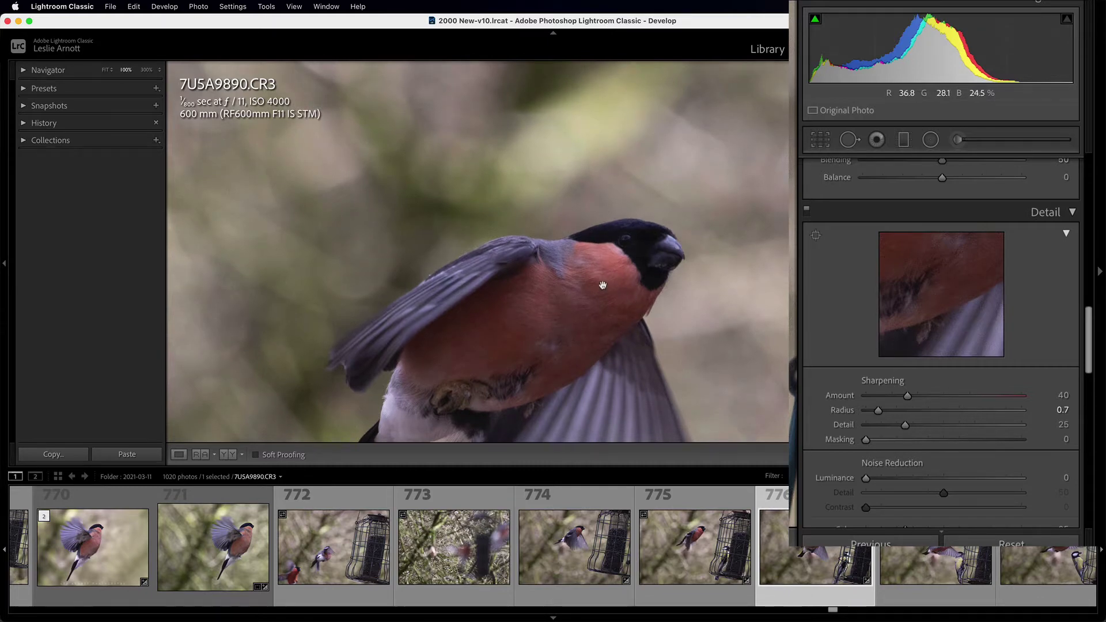
drag(556, 323, 568, 251)
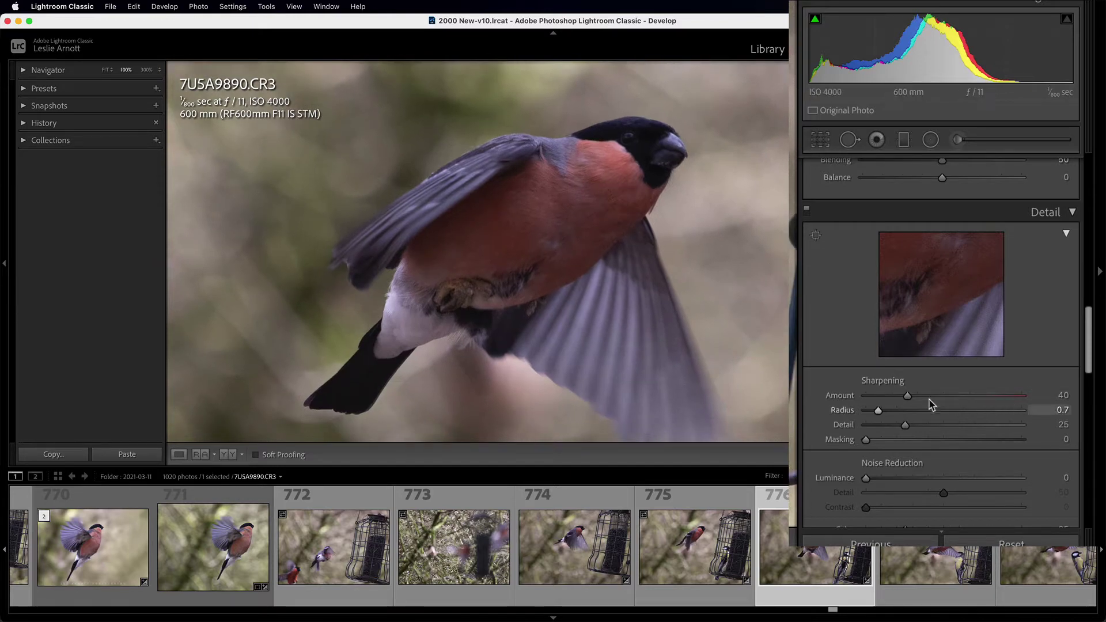
drag(906, 394, 919, 396)
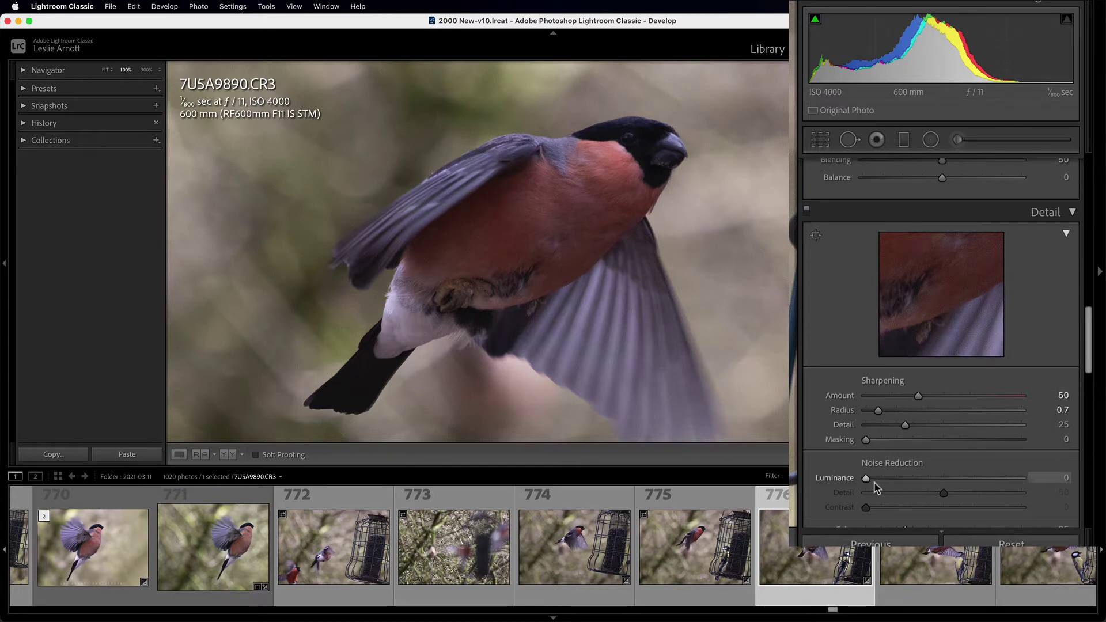
- Set the luminance noise reduction to 13, judging it on the blurred background beside the bird
drag(428, 157, 654, 321)
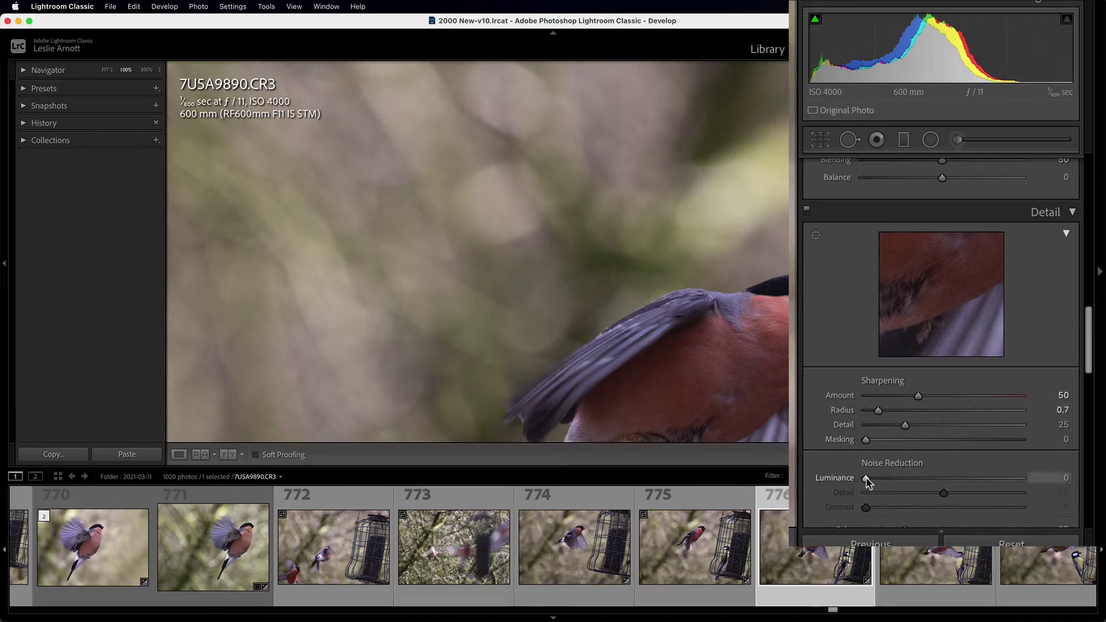
mouse_move(866, 479)
mouse_down()
mouse_move(897, 480)
mouse_move(885, 481)
mouse_up()
click(599, 261)
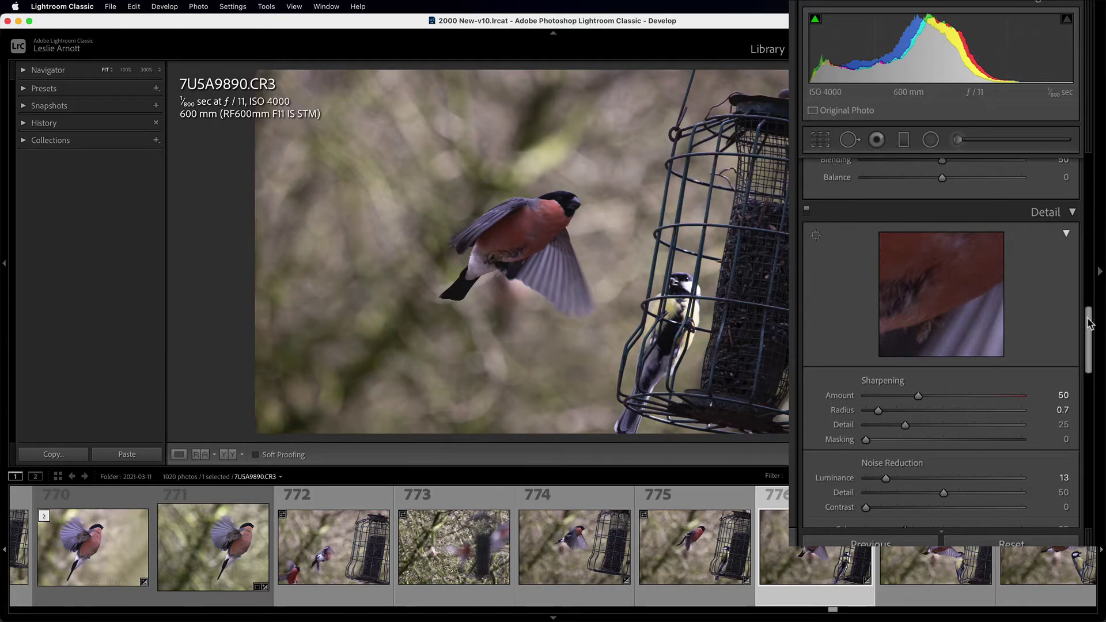
- Raise the photo's exposure to +0.30 and check the bird at 100% magnification
scroll(955, 290, up, 10)
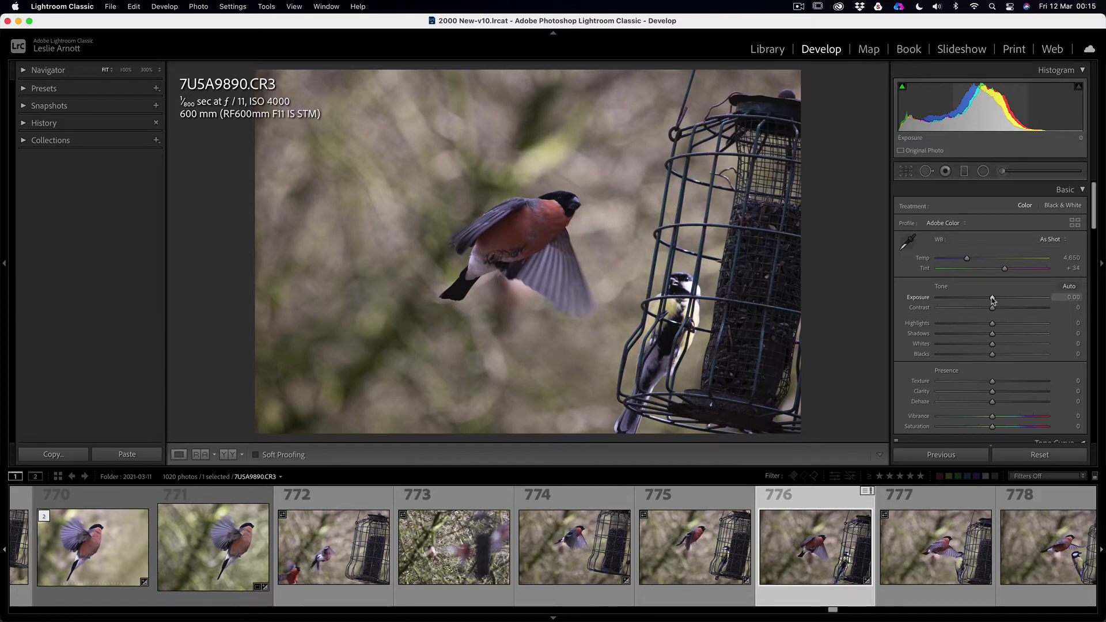
drag(991, 299, 995, 299)
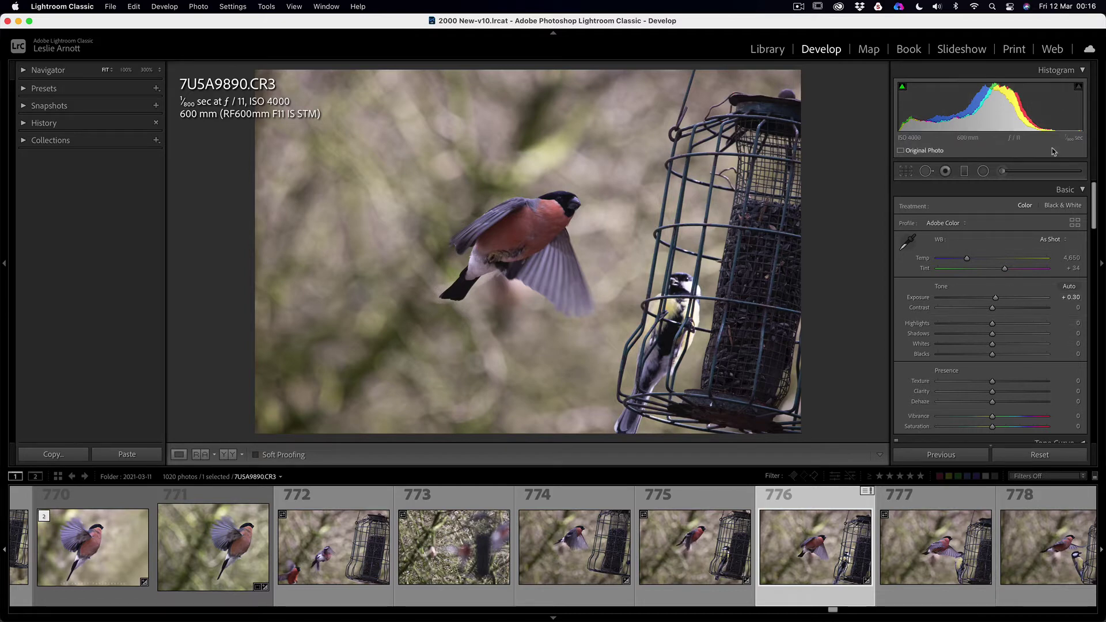
click(556, 236)
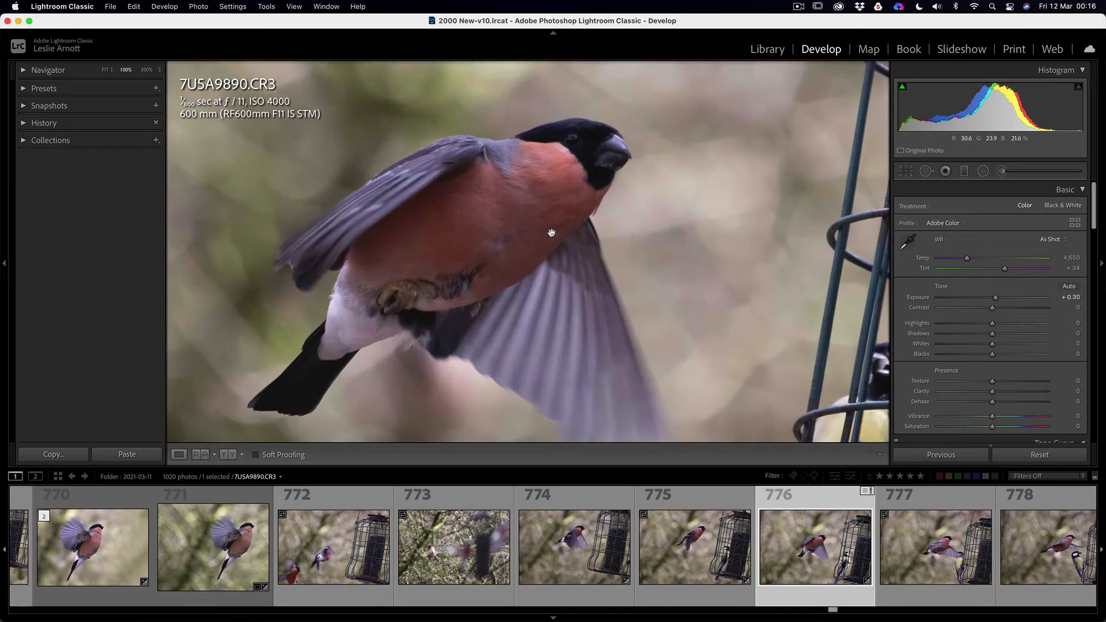
click(520, 229)
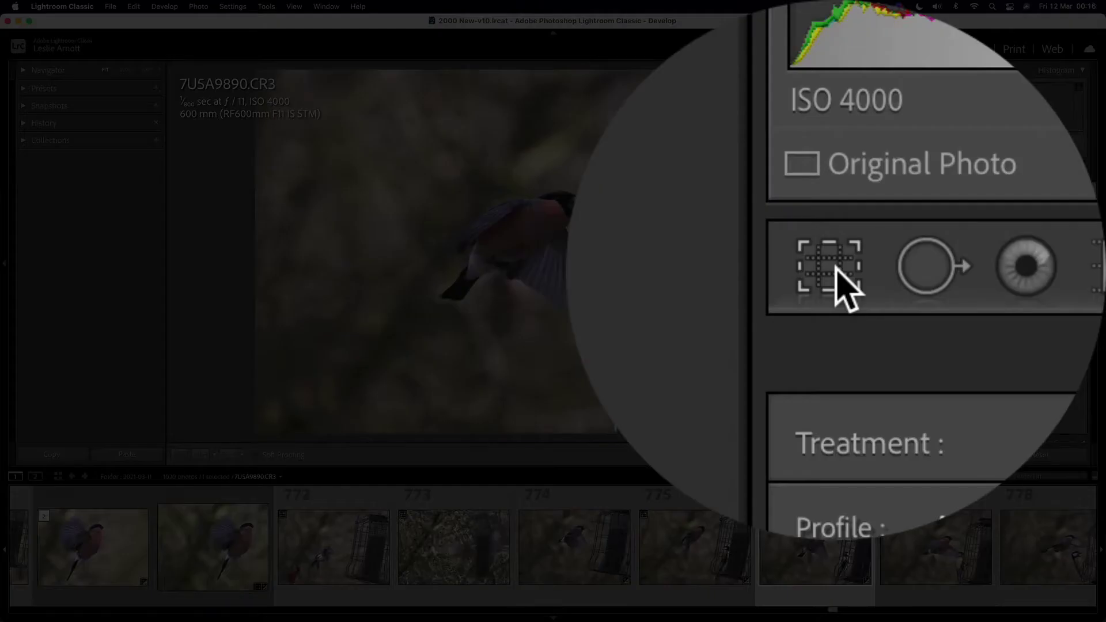
- Rotate the photo to an angle of -9.72 in Crop & Straighten and narrow the crop's sides around the bird, excluding the feeder
click(901, 171)
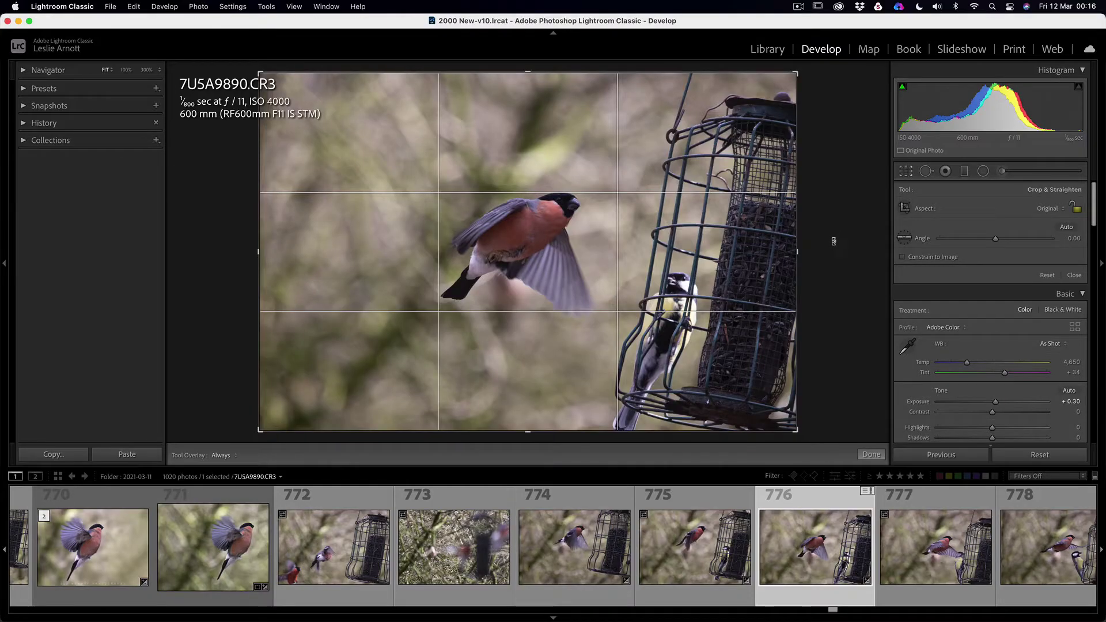
drag(833, 238, 821, 193)
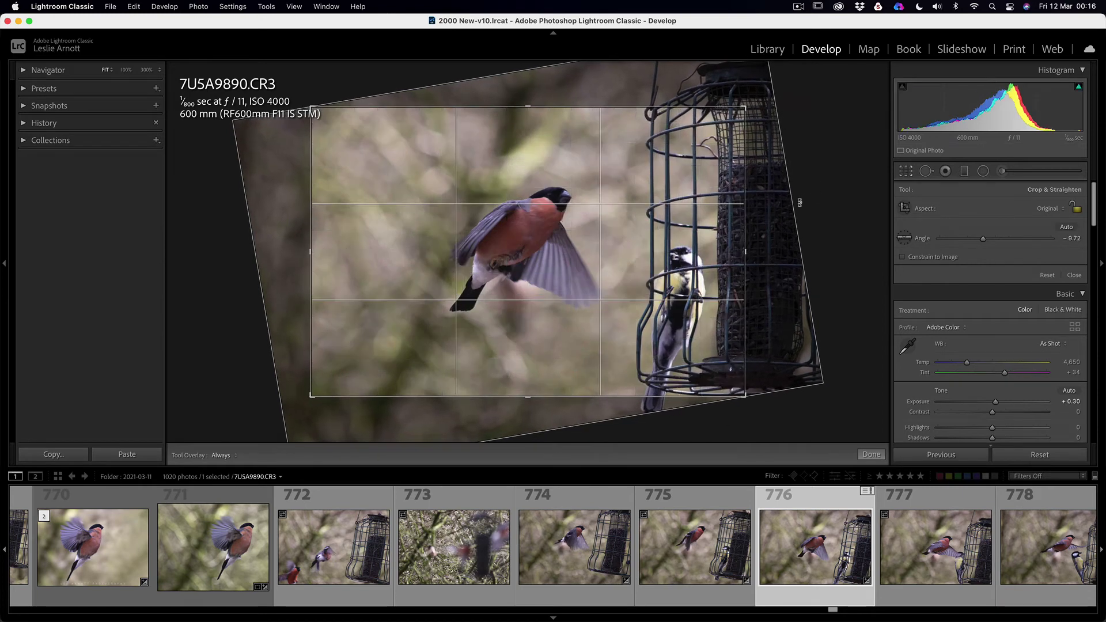
drag(749, 251, 690, 242)
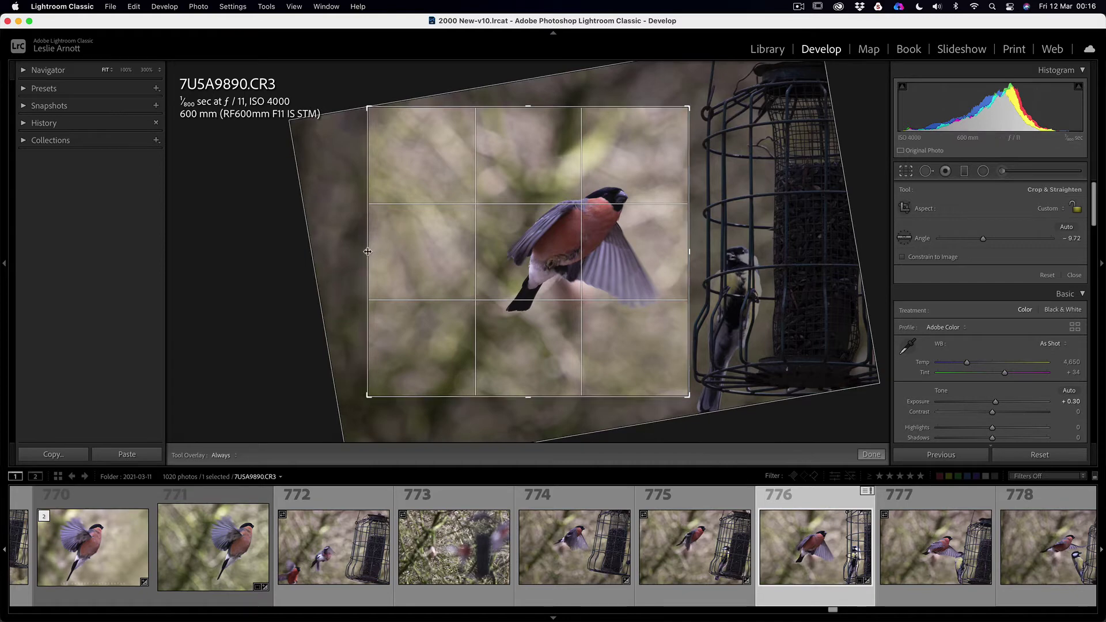
drag(367, 251, 380, 251)
drag(398, 251, 400, 251)
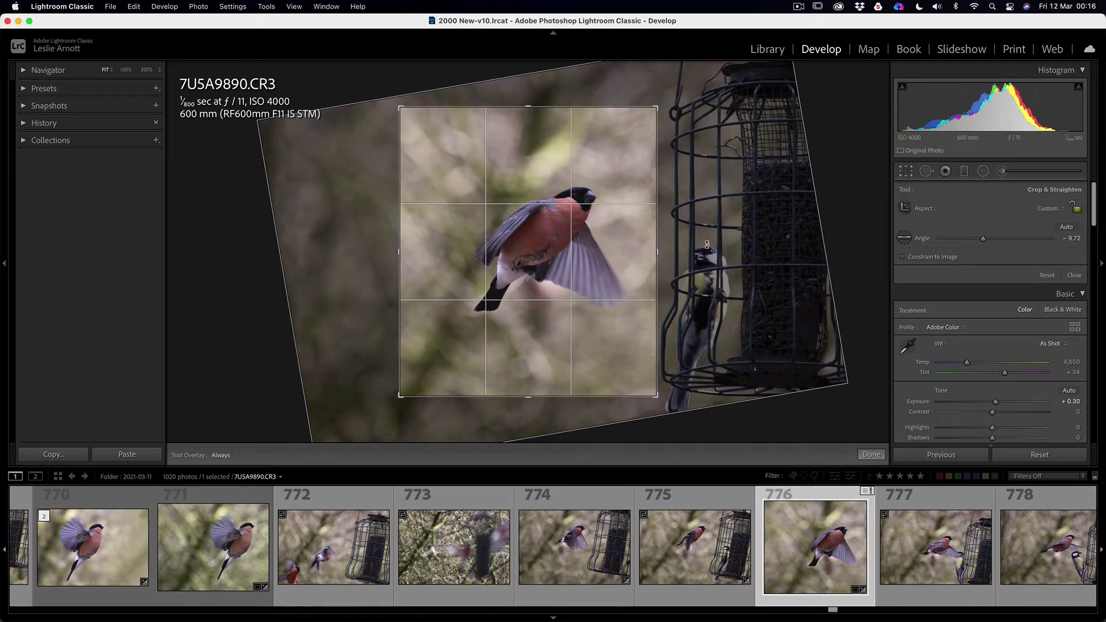
drag(402, 250, 412, 249)
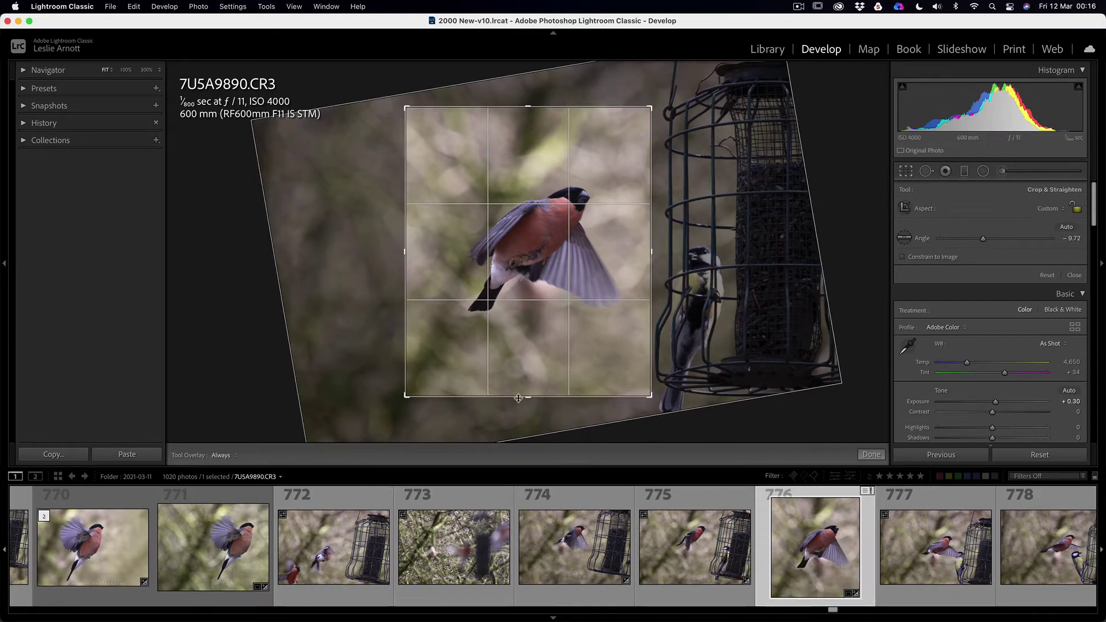
- Trim the crop's upper and lower edges closer to the bird and apply the crop
drag(519, 398, 524, 379)
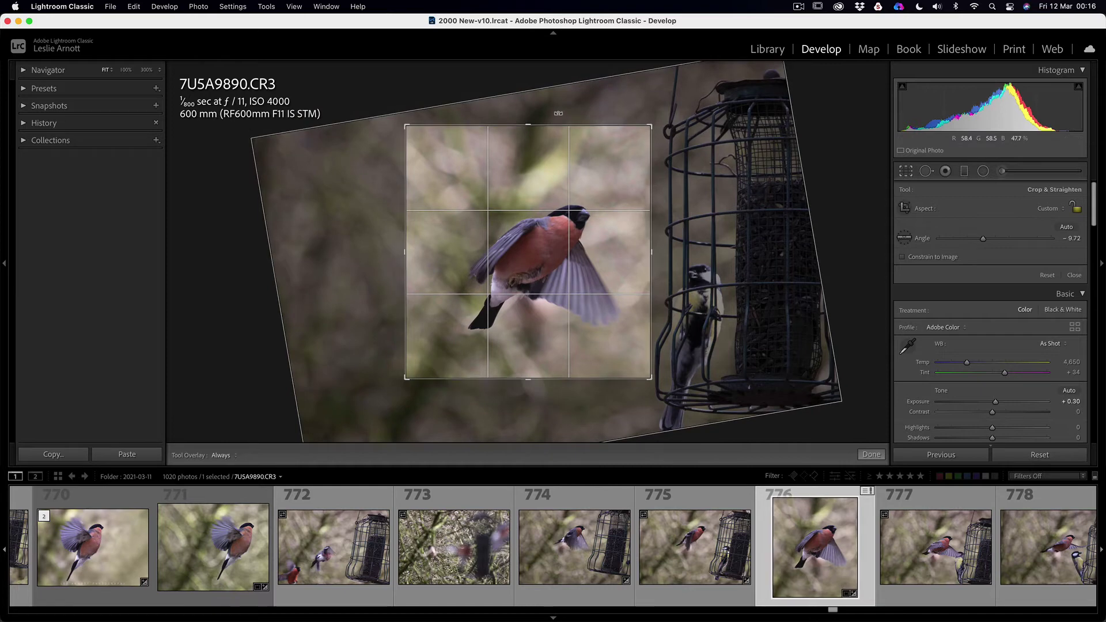
drag(534, 125, 532, 160)
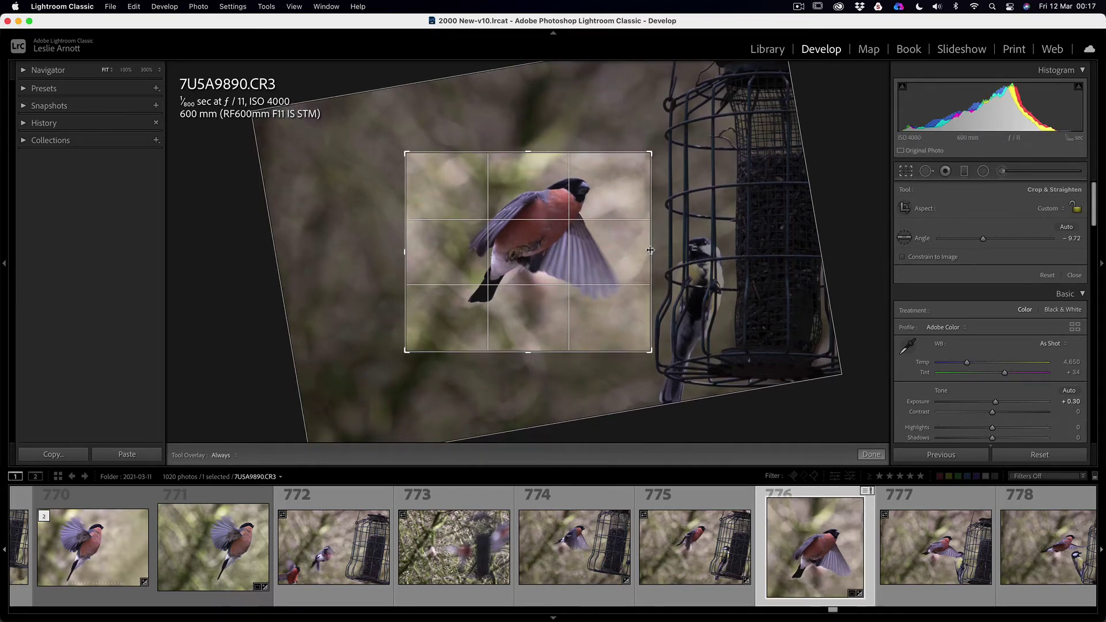
drag(528, 148, 528, 143)
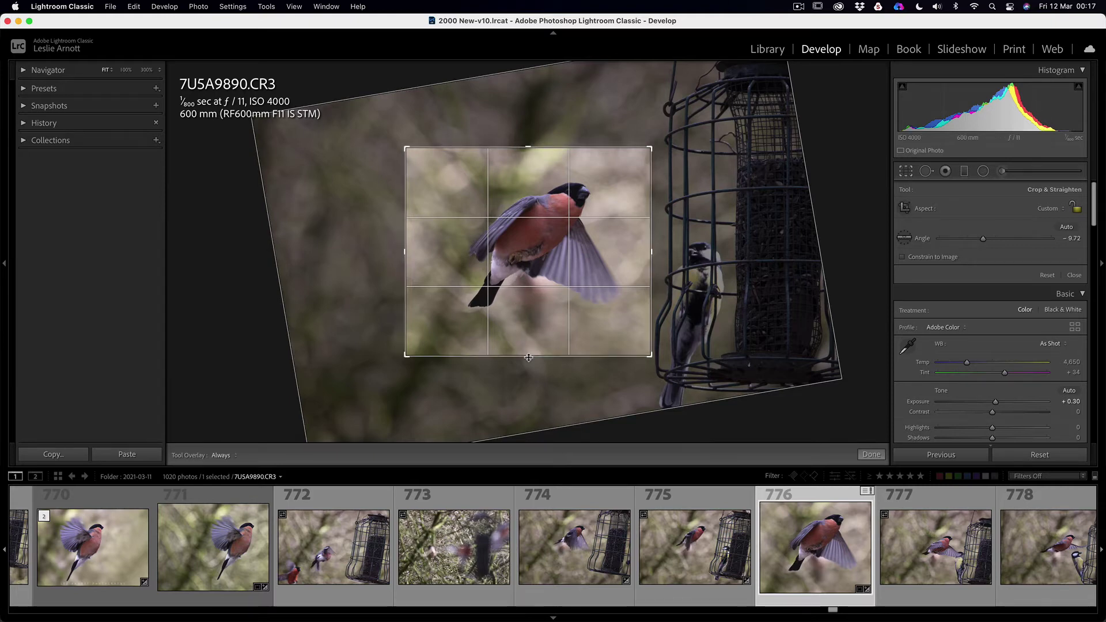
drag(529, 357, 528, 353)
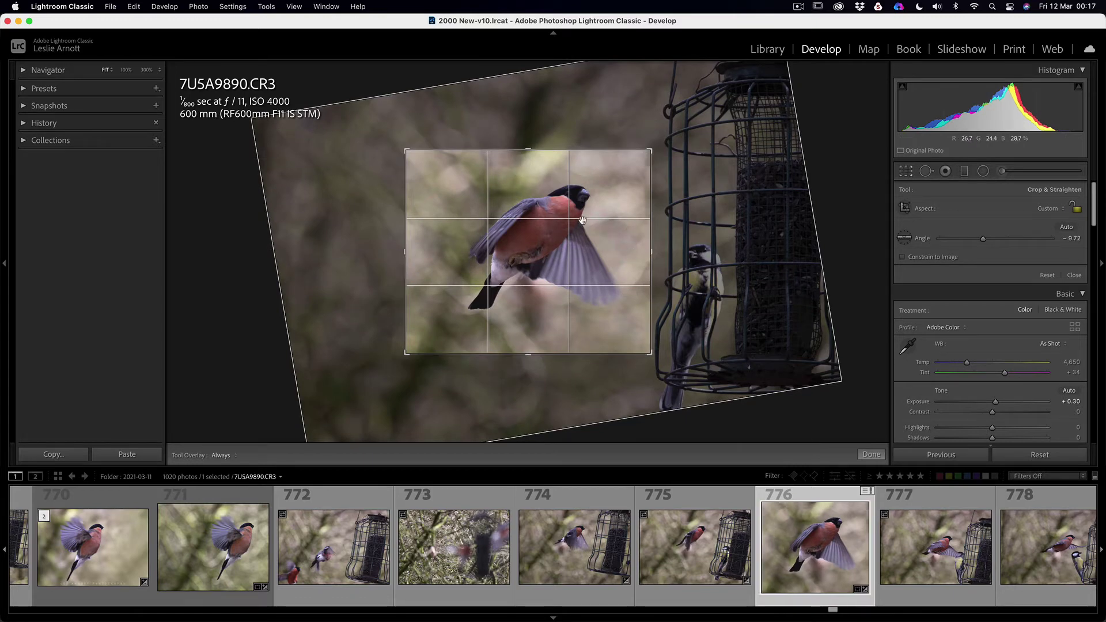
key(Return)
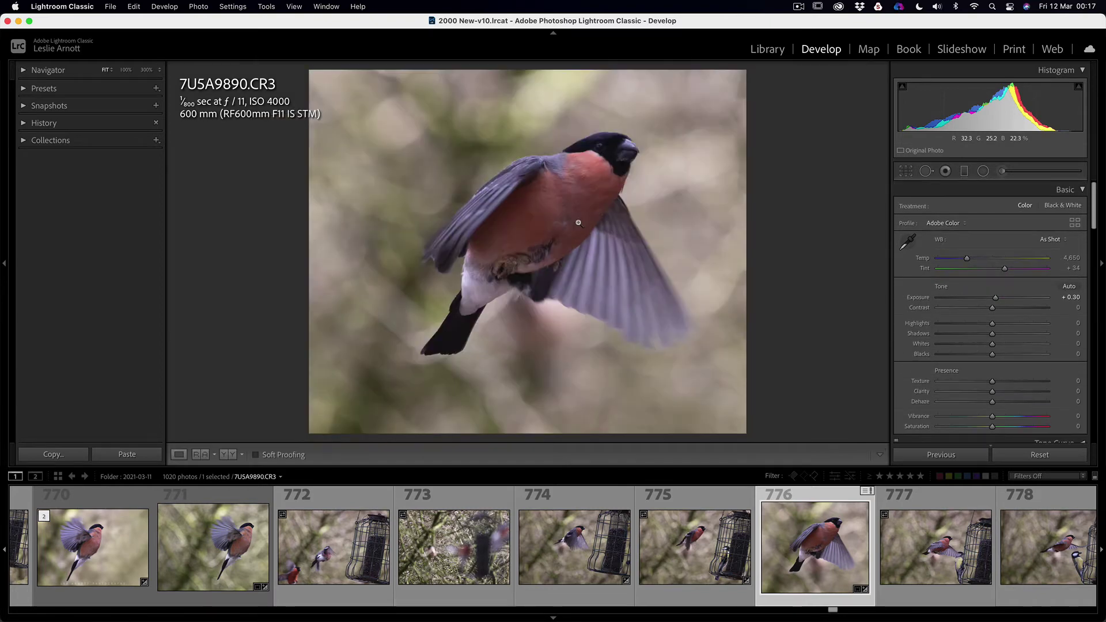
- Examine the cropped bird at 100% magnification and compare it with the fitted view
click(573, 208)
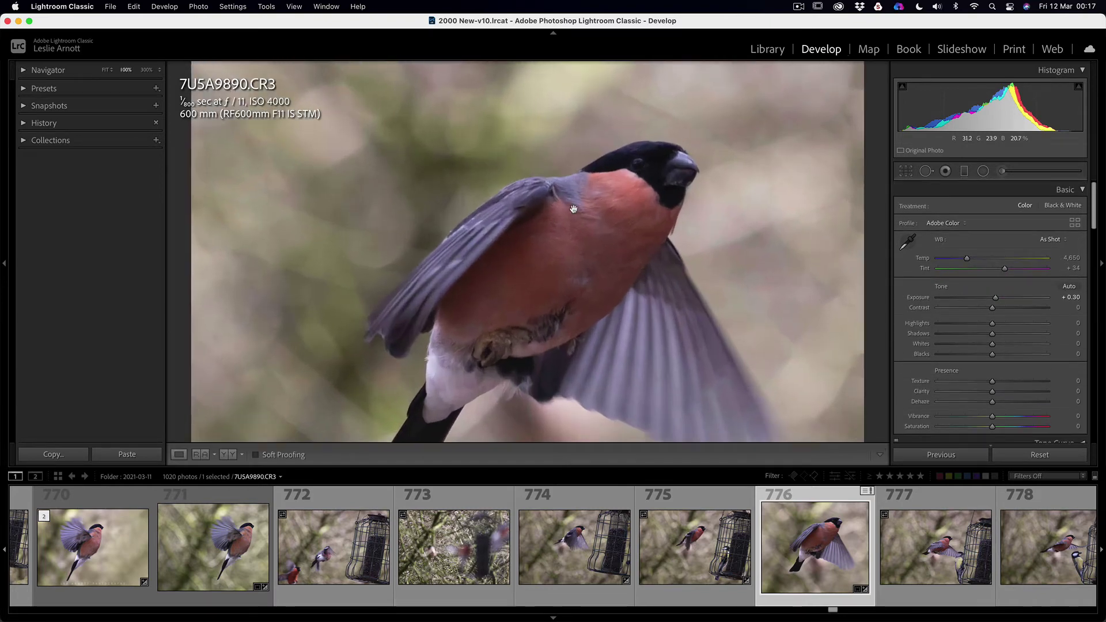
click(580, 285)
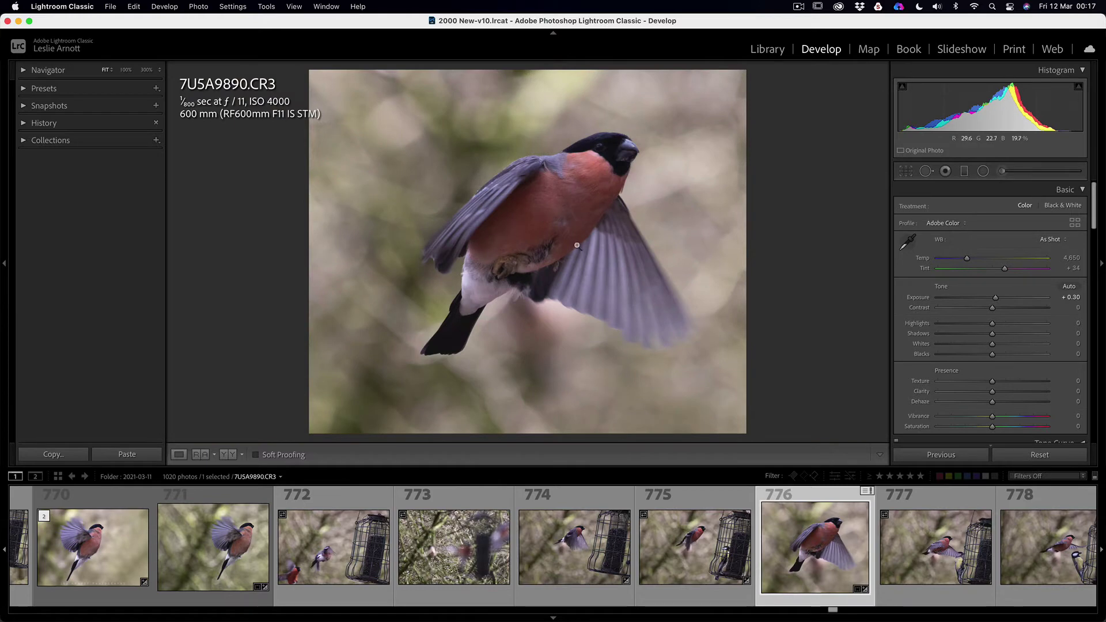
click(549, 236)
click(540, 218)
click(593, 259)
click(537, 206)
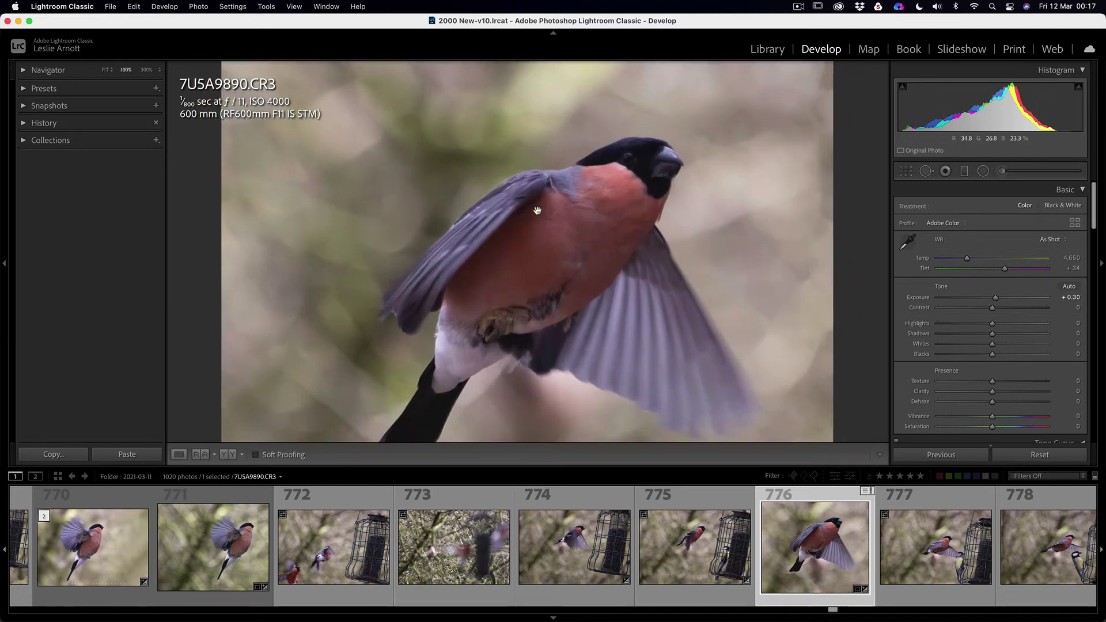
click(572, 241)
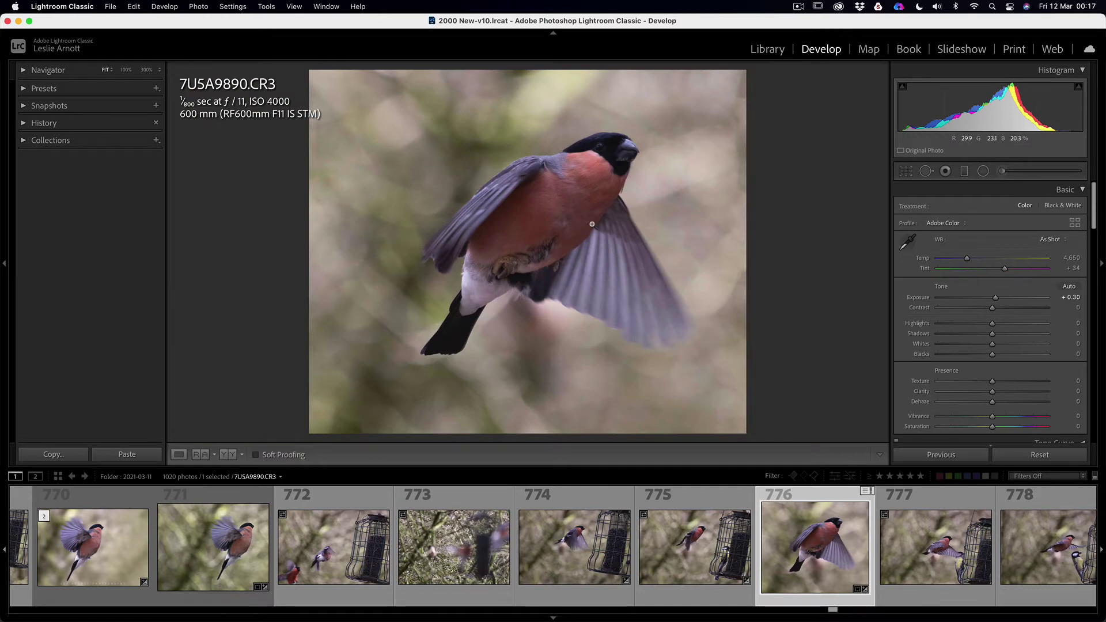
- Send the cropped photo to Adobe Photoshop 2021 for editing
right_click(543, 213)
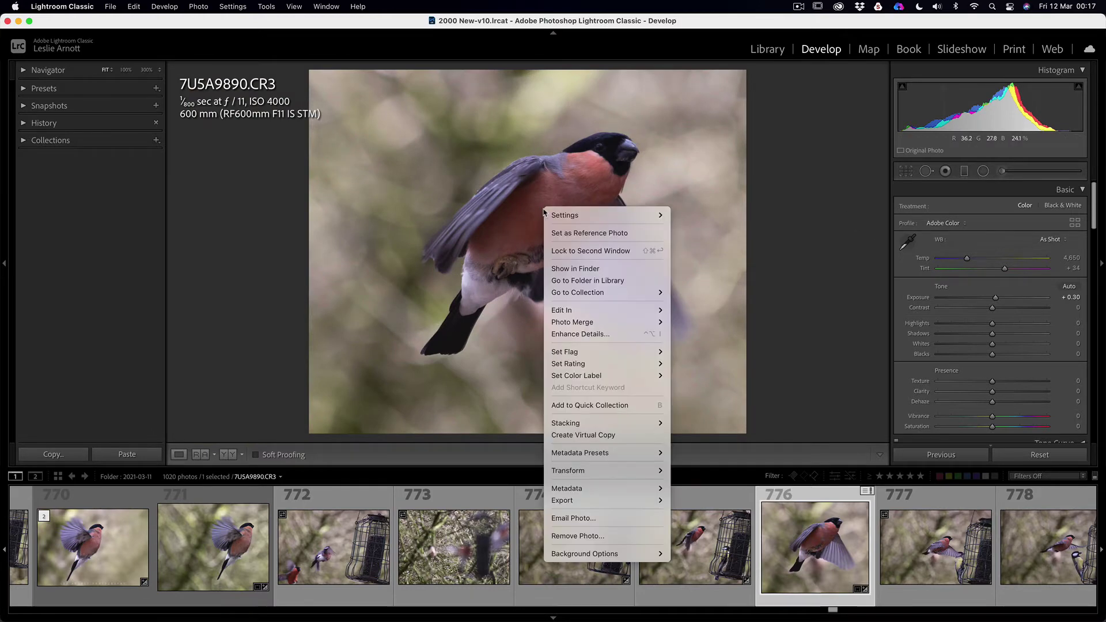
mouse_move(557, 311)
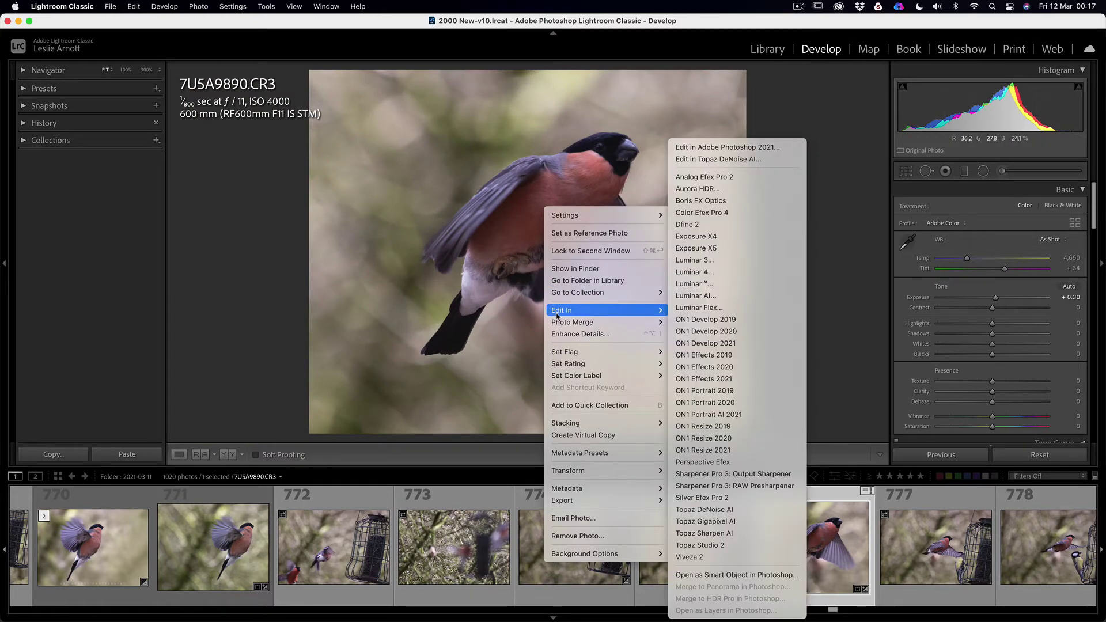
click(704, 147)
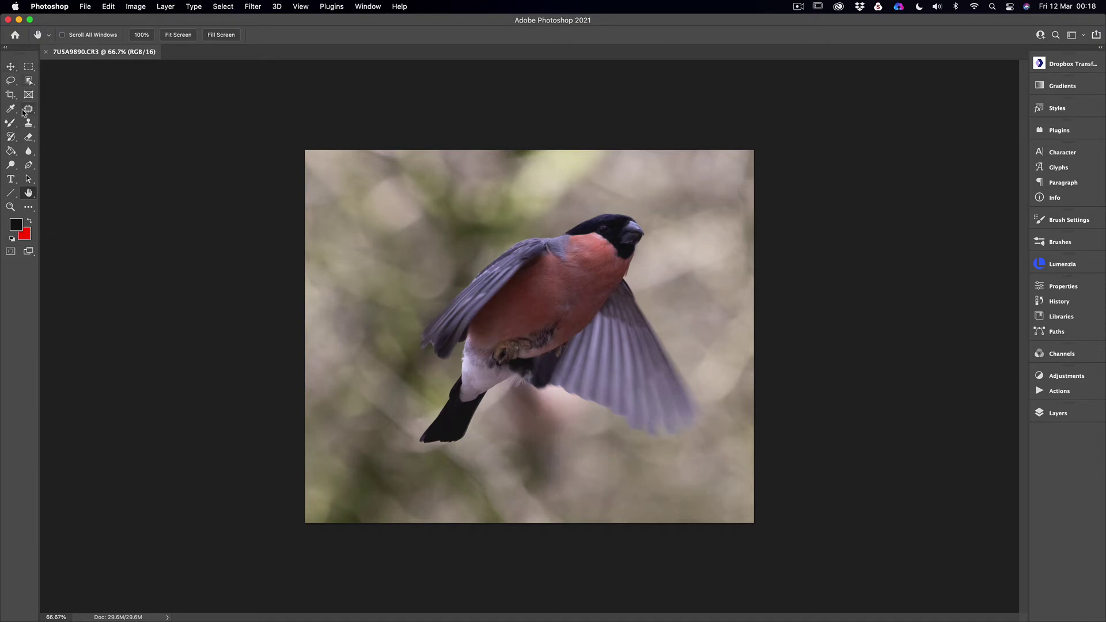
- Extend the canvas in front of the bird with a content-aware crop, trim the side behind it, and apply
click(10, 95)
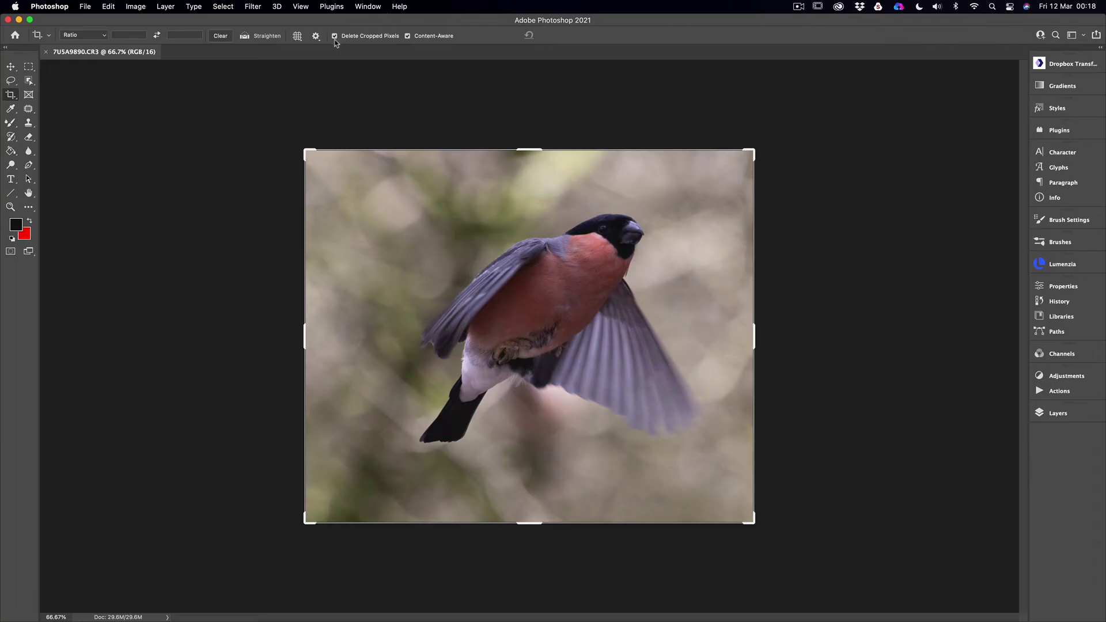
click(334, 37)
drag(756, 336, 813, 339)
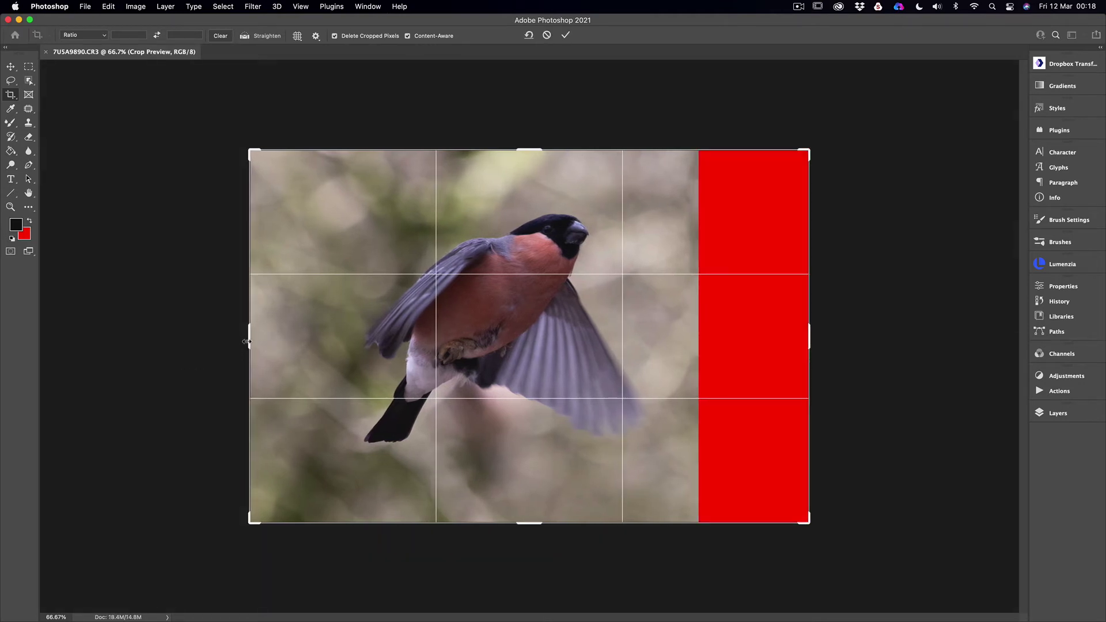
drag(247, 341, 278, 342)
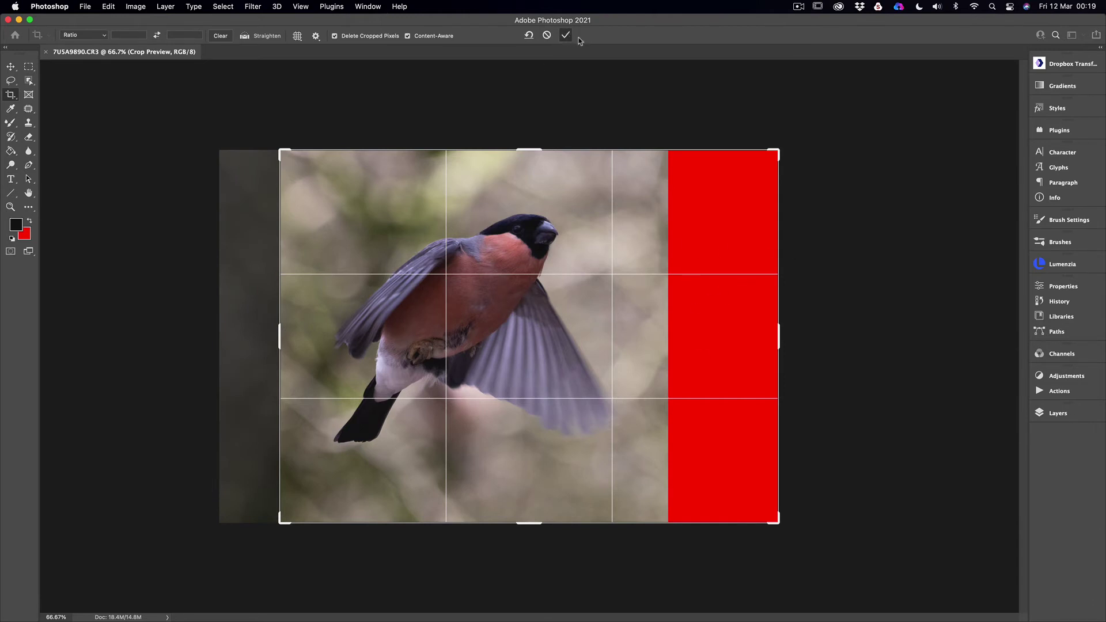
key(Return)
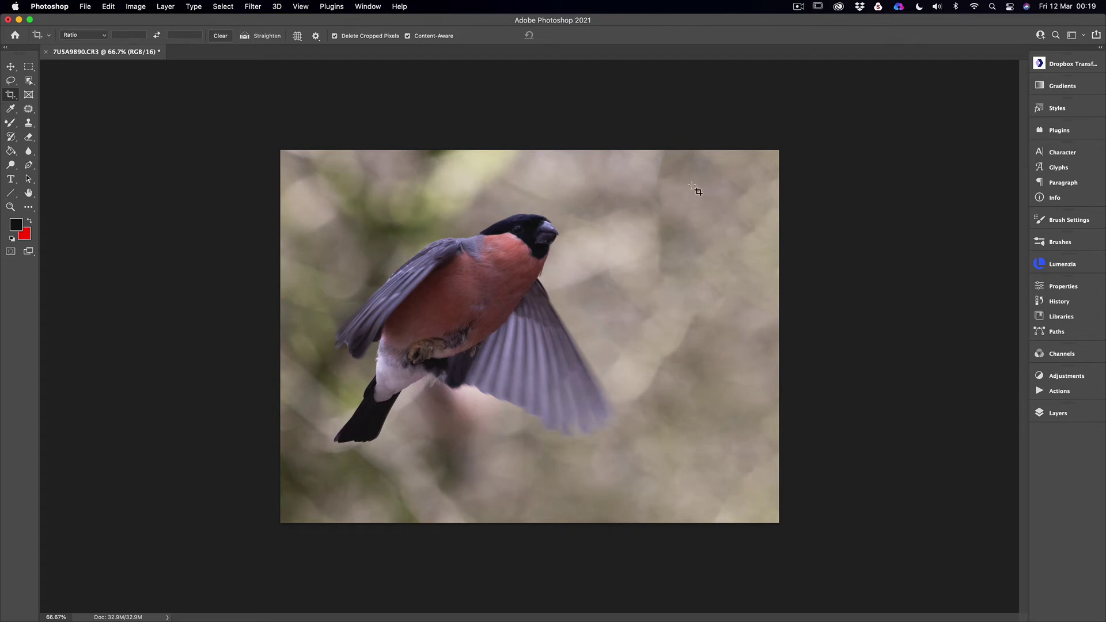
- Patch the vertical seam in the background ahead of the bird's head and the blotchy area below it with the Patch tool
click(28, 110)
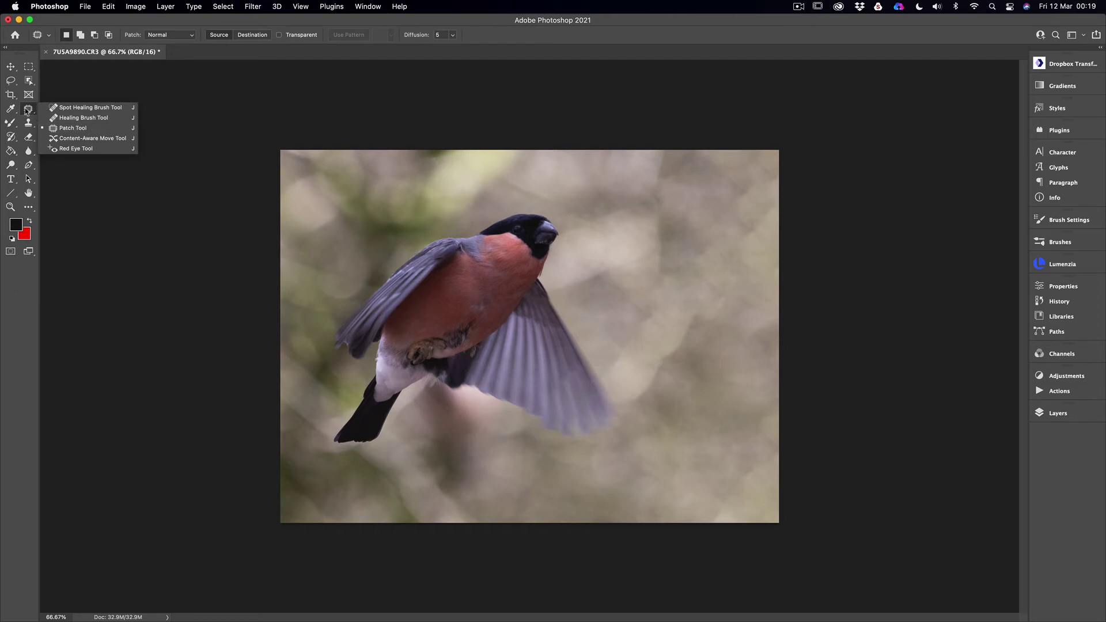
click(61, 128)
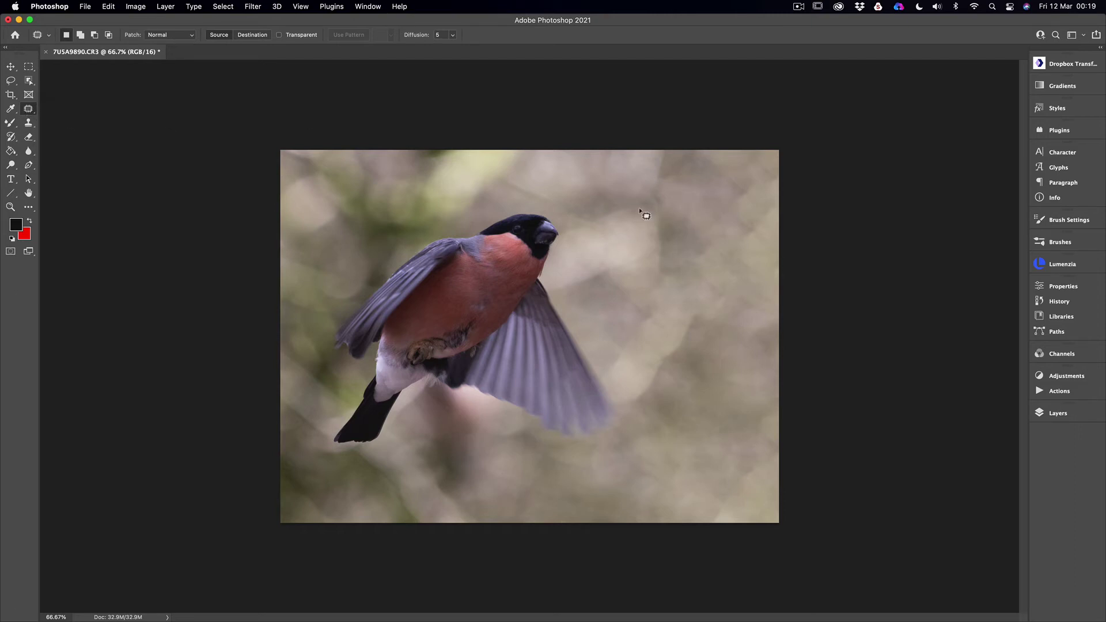
mouse_move(636, 208)
mouse_down()
mouse_move(634, 265)
mouse_move(681, 210)
mouse_move(645, 198)
mouse_up()
drag(663, 262, 600, 461)
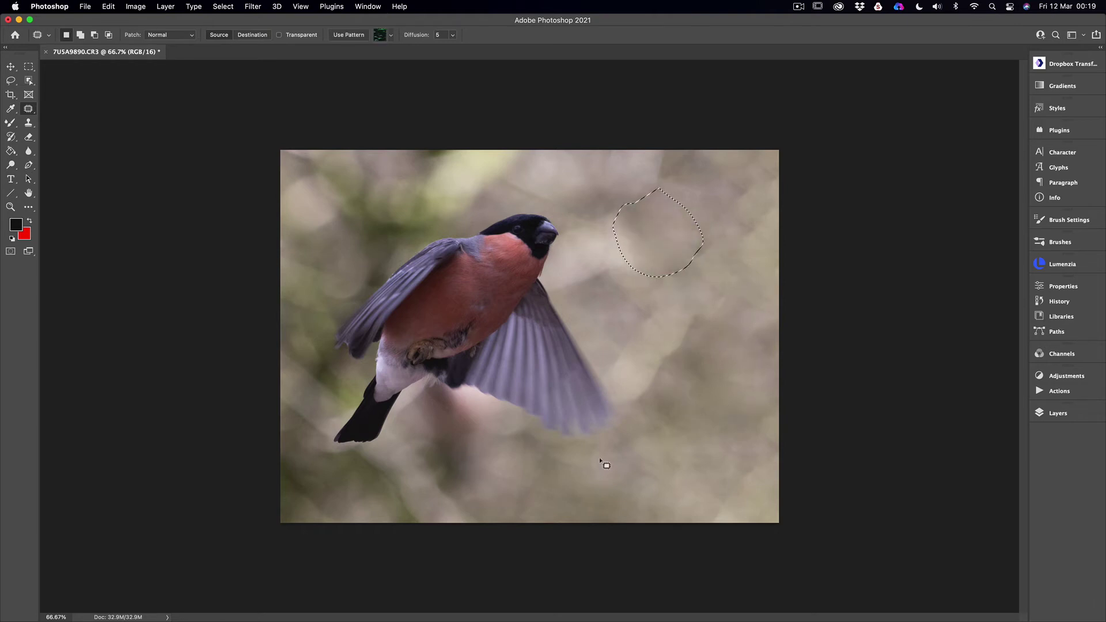
drag(662, 300, 643, 345)
mouse_move(723, 337)
mouse_down()
mouse_move(671, 275)
mouse_move(663, 294)
mouse_up()
drag(695, 329, 649, 323)
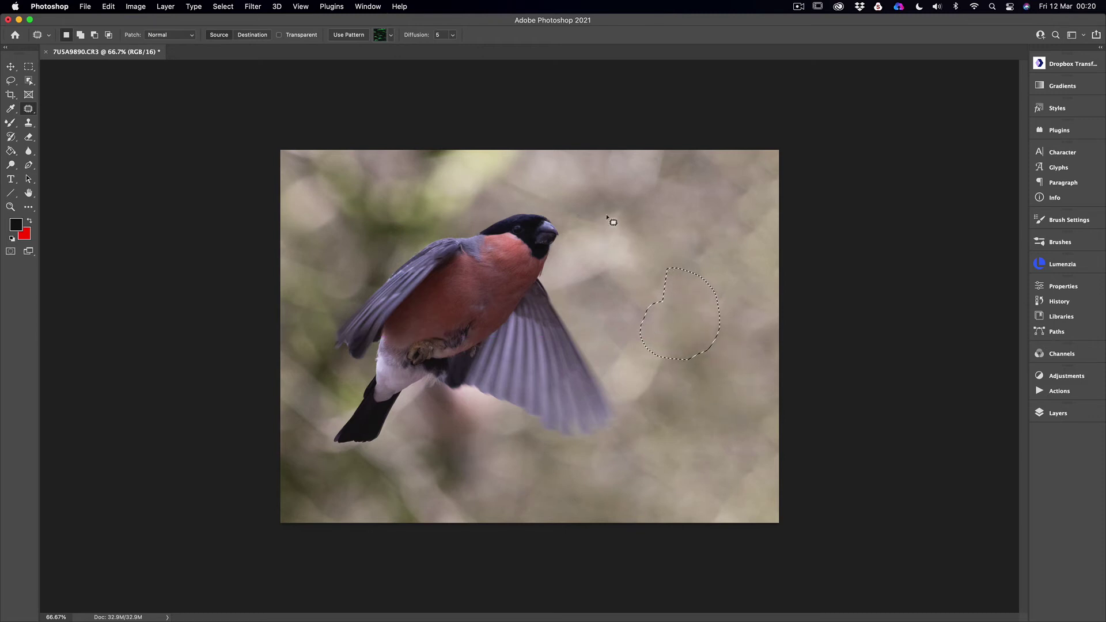
- Patch the uneven background between the beak and the lowered wing tip, using clean texture farther from the bird
mouse_move(611, 207)
mouse_down()
mouse_move(592, 259)
mouse_move(606, 280)
mouse_move(659, 260)
mouse_move(634, 210)
mouse_up()
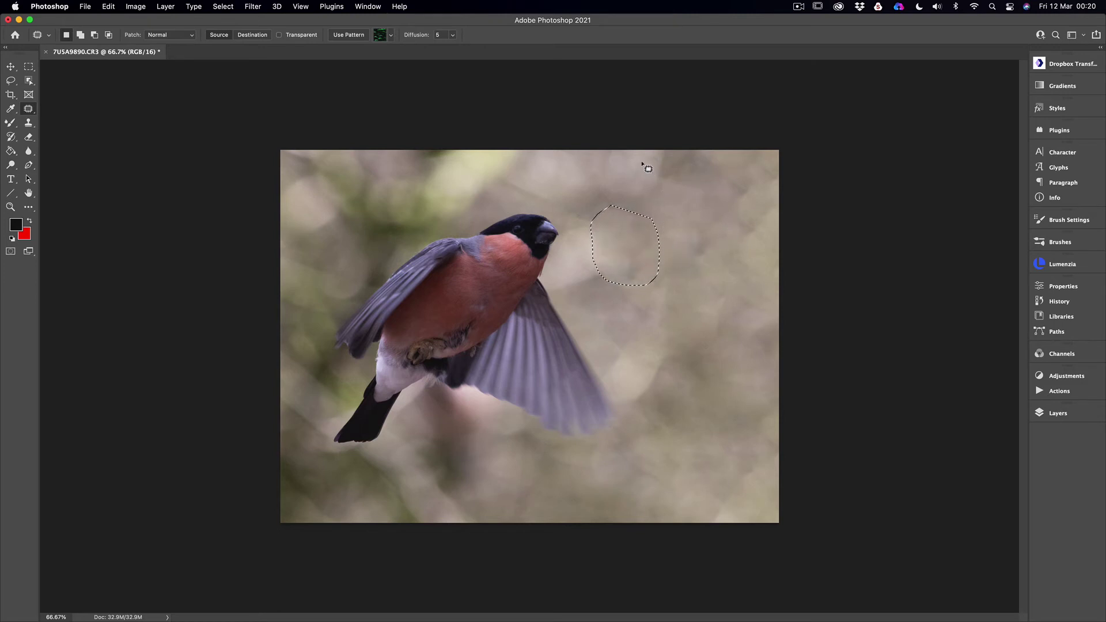
click(578, 297)
drag(672, 403, 667, 322)
drag(654, 374, 694, 270)
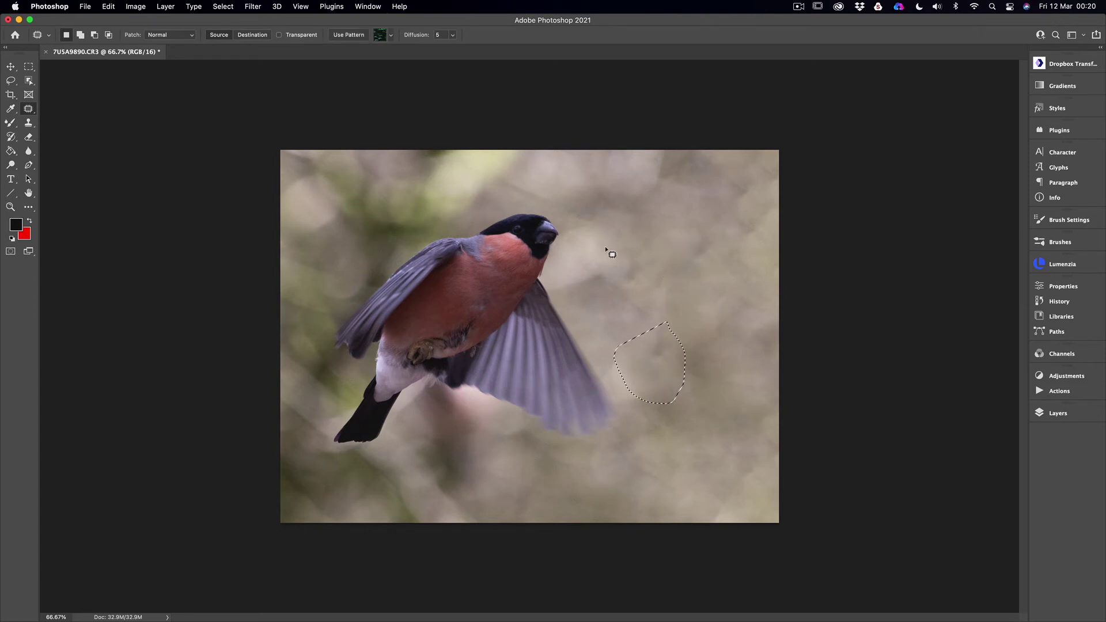
mouse_move(600, 293)
mouse_down()
mouse_move(676, 299)
mouse_move(654, 250)
mouse_up()
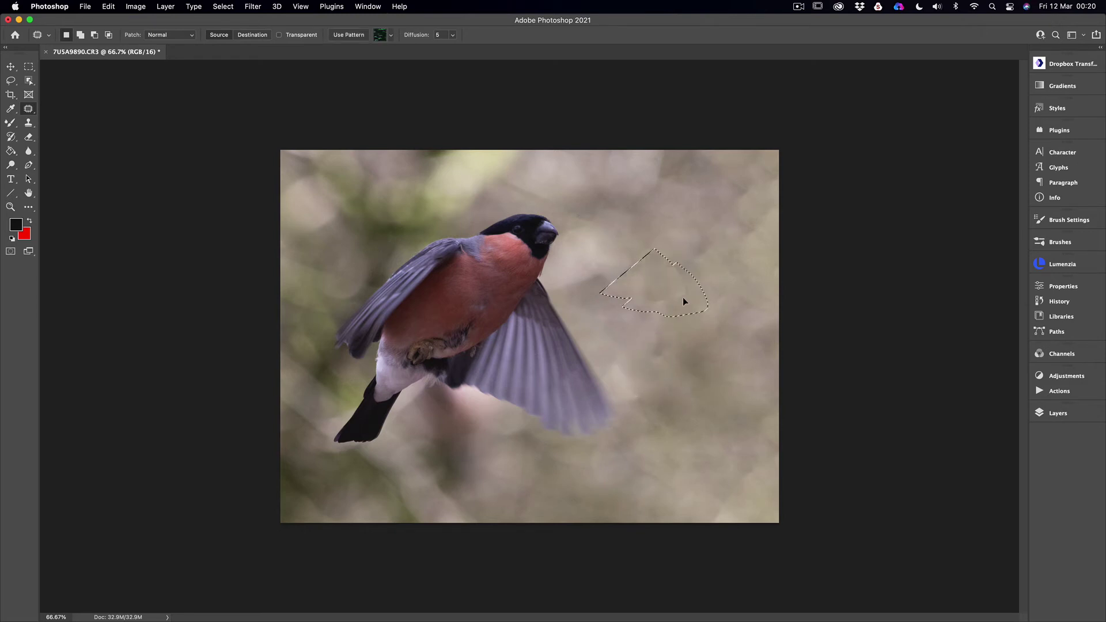
mouse_move(673, 402)
mouse_down()
mouse_move(656, 395)
mouse_move(716, 368)
mouse_move(678, 404)
mouse_move(695, 349)
mouse_up()
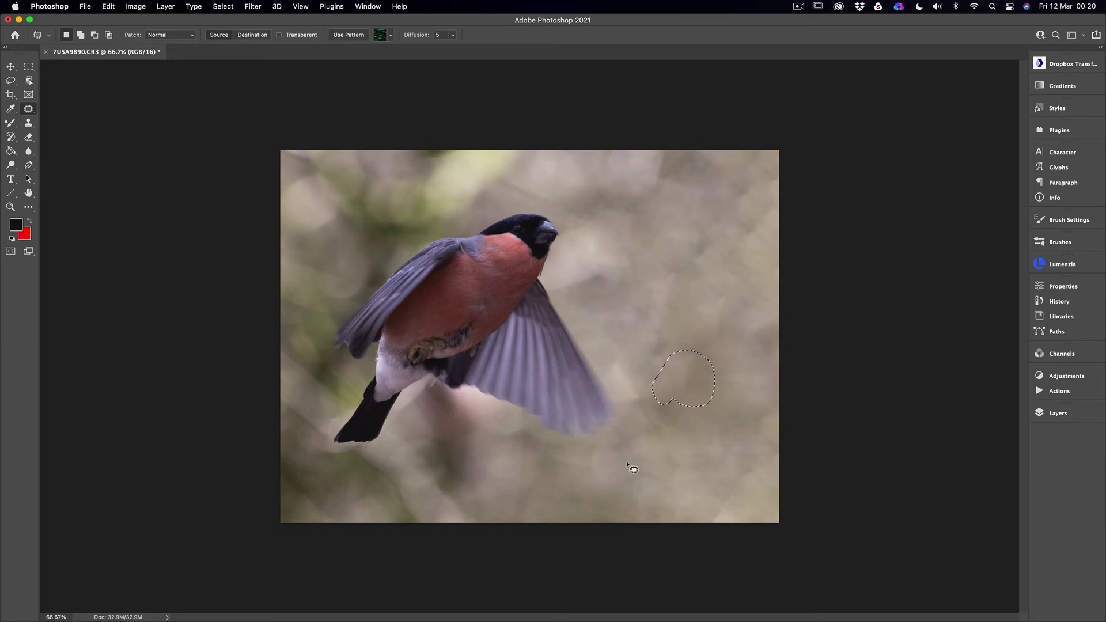
- Patch the remaining repeated texture ahead of the bird and near the image's lower-right corner, and clear the selection
mouse_move(666, 262)
mouse_down()
mouse_move(644, 300)
mouse_move(678, 313)
mouse_move(679, 264)
mouse_up()
mouse_move(750, 477)
mouse_down()
mouse_move(730, 465)
mouse_move(746, 498)
mouse_move(766, 463)
mouse_up()
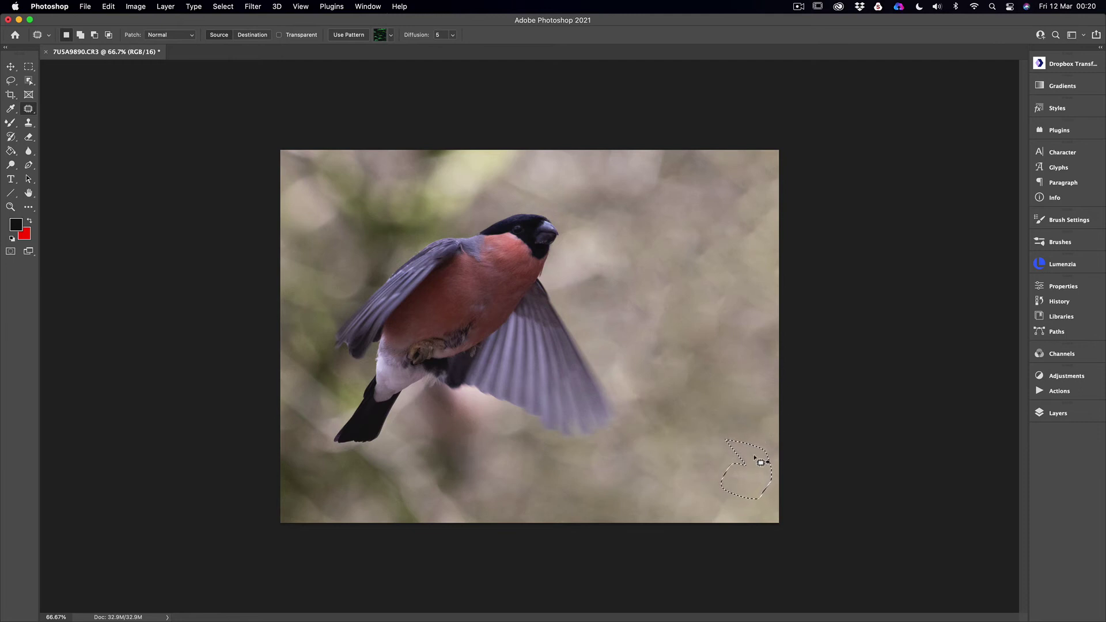
drag(751, 453, 724, 347)
key(super+d)
- Patch the seam at the image's upper edge and the leftover blotches in the extended background, and clear the selection
double_click(11, 207)
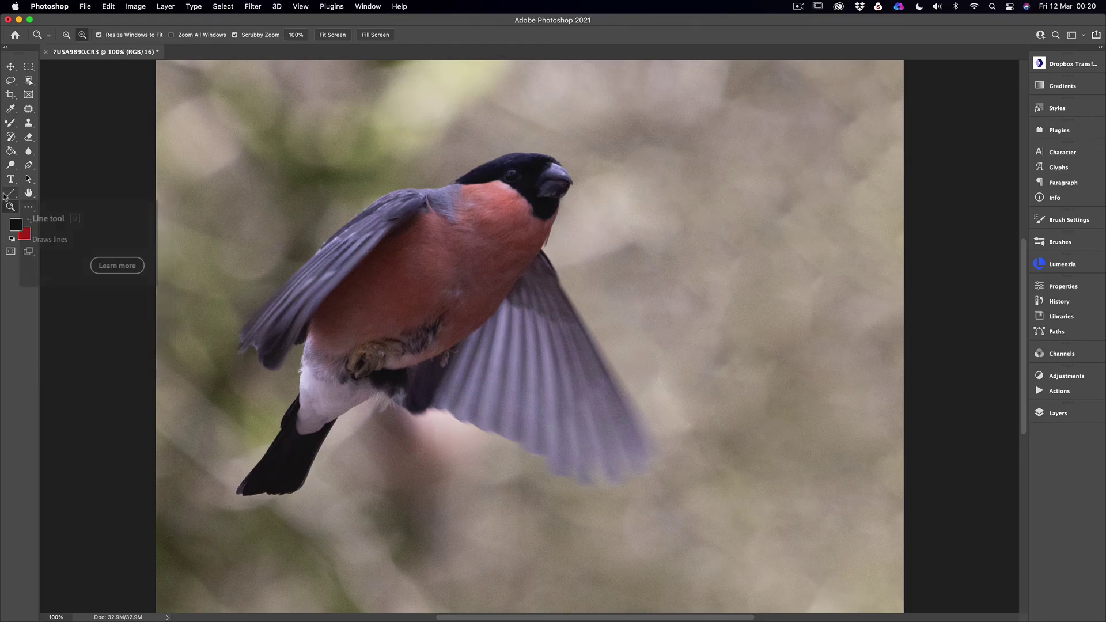
double_click(28, 193)
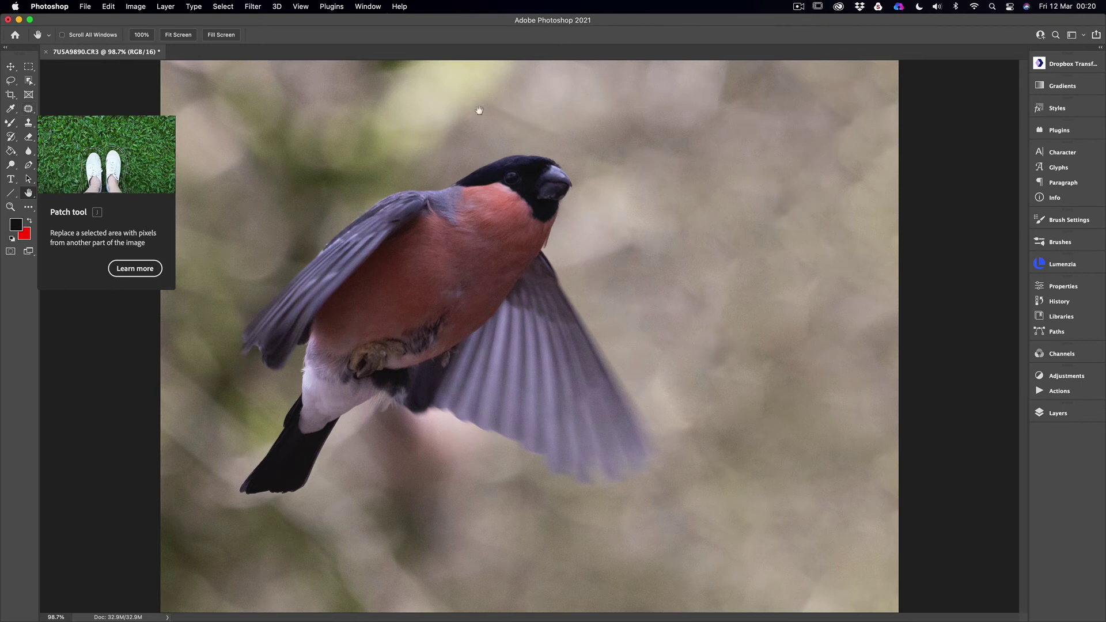
click(28, 108)
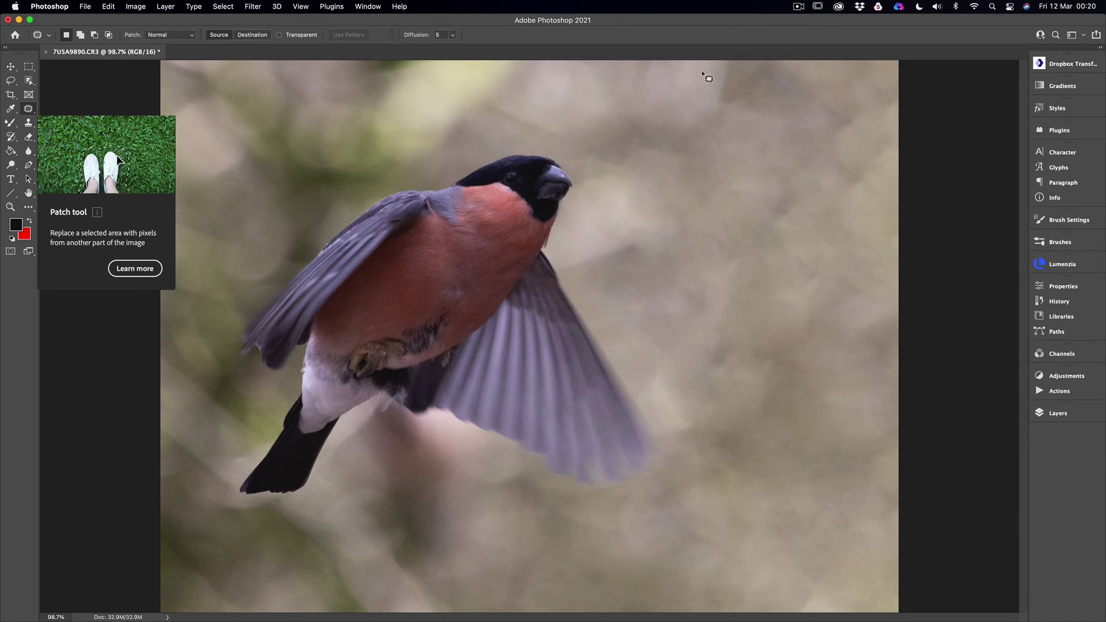
mouse_move(703, 74)
mouse_down()
mouse_move(795, 91)
mouse_move(703, 76)
mouse_up()
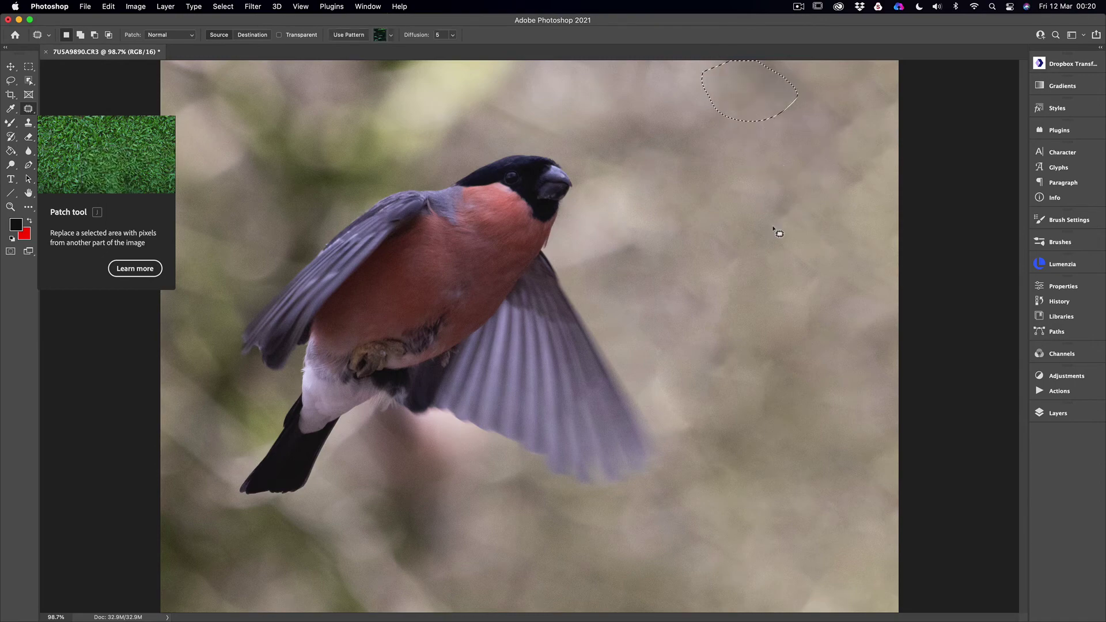
mouse_move(811, 91)
mouse_down()
mouse_move(864, 153)
mouse_move(867, 115)
mouse_move(809, 89)
mouse_up()
drag(841, 141, 789, 198)
mouse_move(767, 341)
mouse_down()
mouse_move(742, 392)
mouse_move(802, 371)
mouse_up()
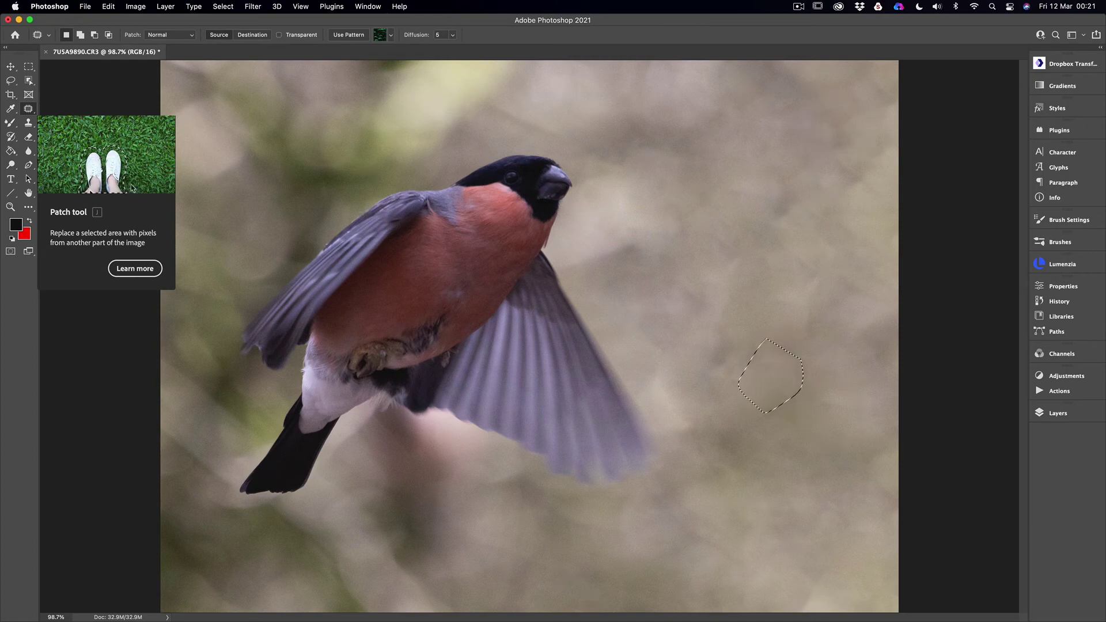
right_click(729, 200)
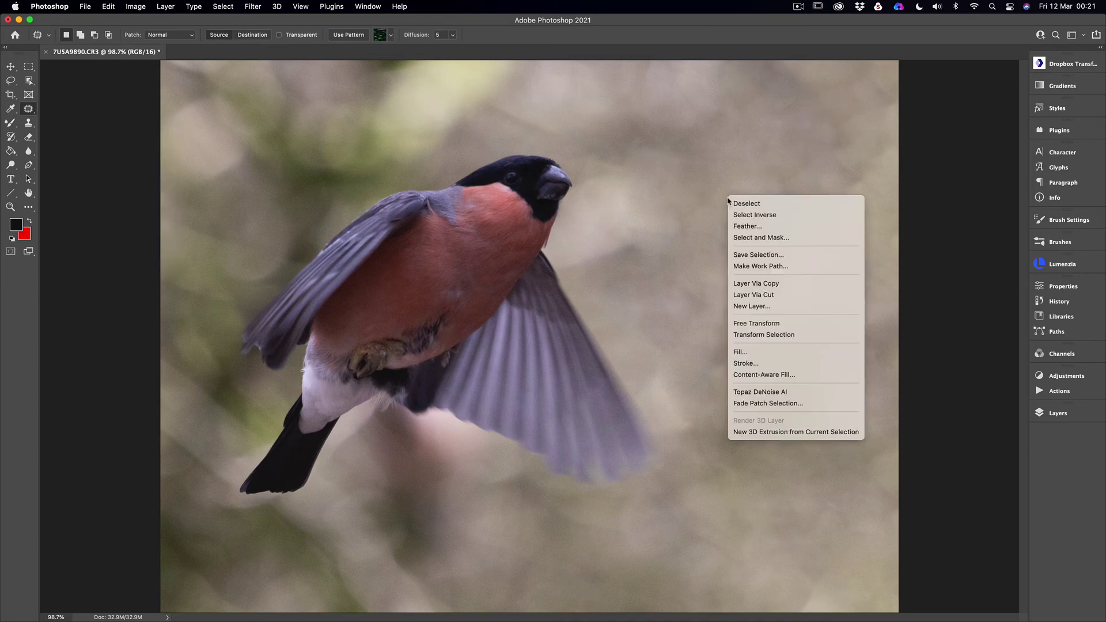
click(757, 203)
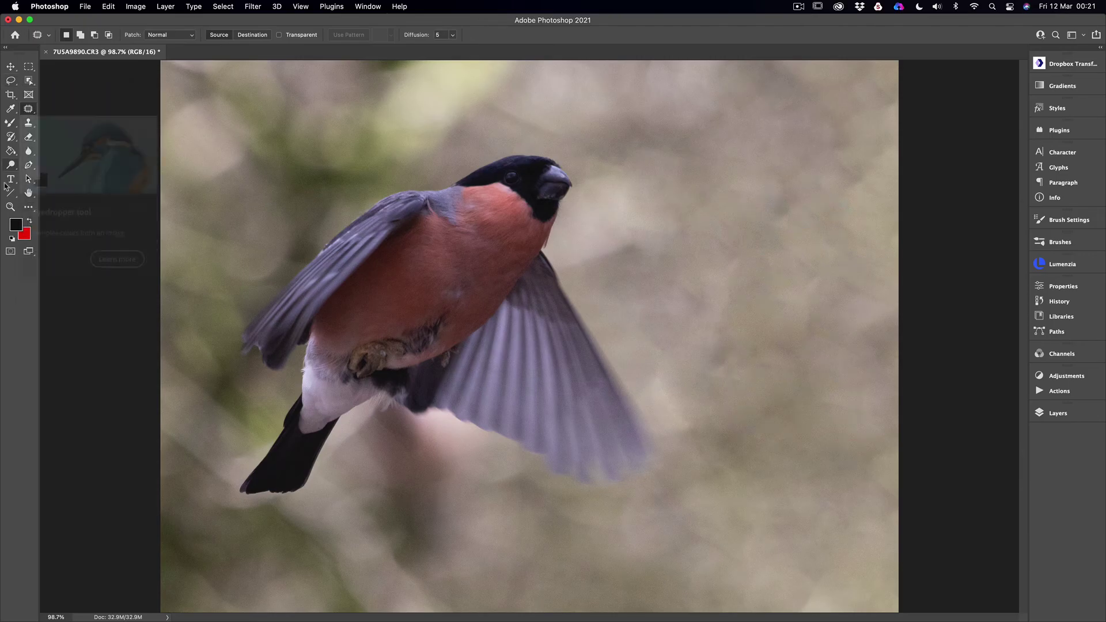
- Select the bird's breast and face with a freehand Lasso outline feathered by 60 px
click(10, 82)
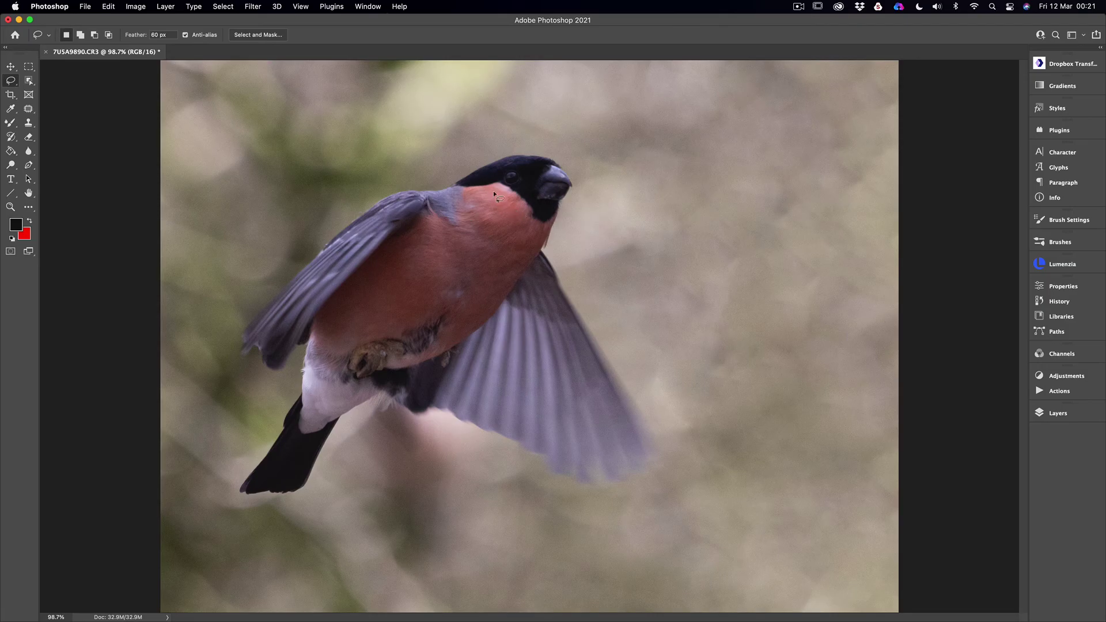
mouse_move(479, 208)
mouse_down()
mouse_move(387, 248)
mouse_move(323, 334)
mouse_move(357, 367)
mouse_move(460, 333)
mouse_up()
mouse_move(551, 205)
mouse_down()
mouse_move(550, 174)
mouse_move(524, 163)
mouse_move(498, 165)
mouse_move(452, 219)
mouse_up()
- Add a Curves adjustment to the selected area and brighten its midtones with a point at input 114, output 137
click(374, 7)
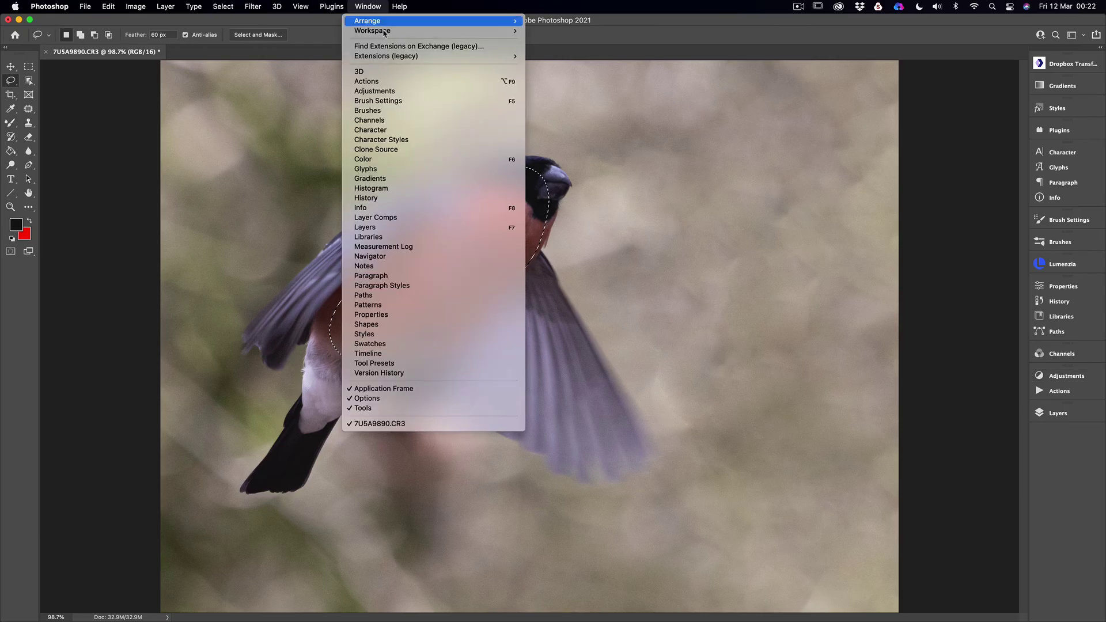
click(391, 95)
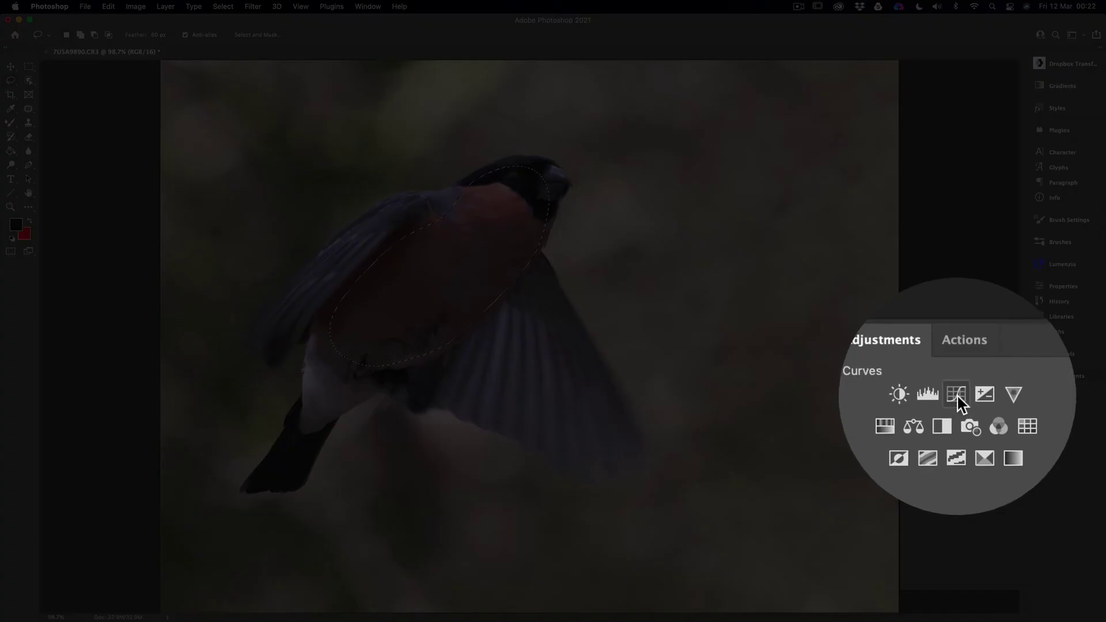
click(956, 395)
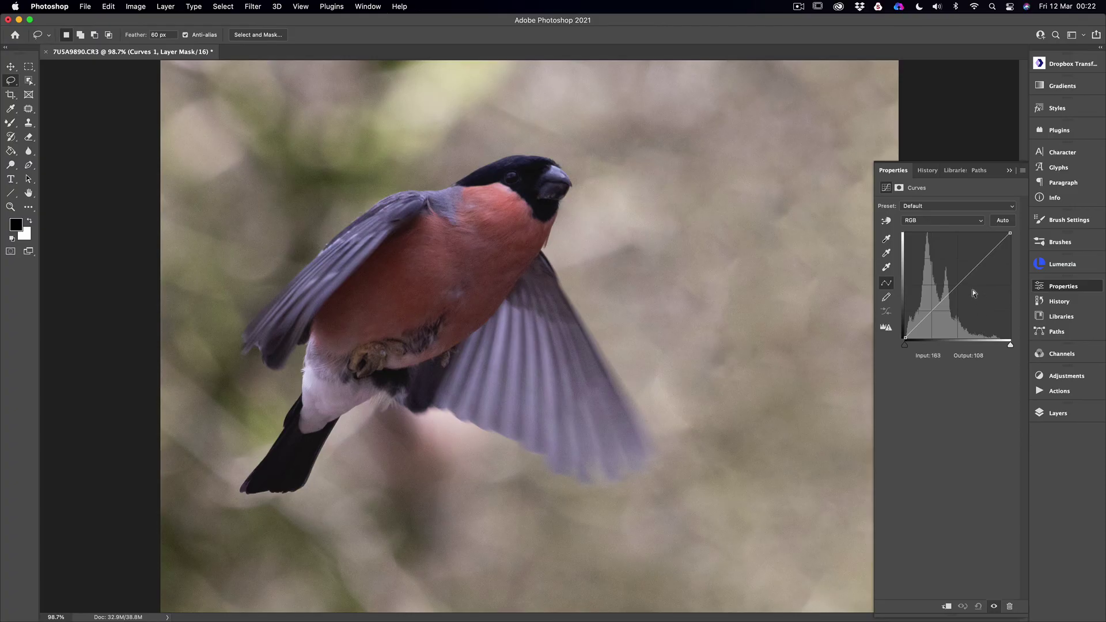
click(961, 281)
mouse_move(944, 276)
mouse_down()
mouse_move(907, 241)
mouse_move(965, 287)
mouse_move(952, 281)
mouse_up()
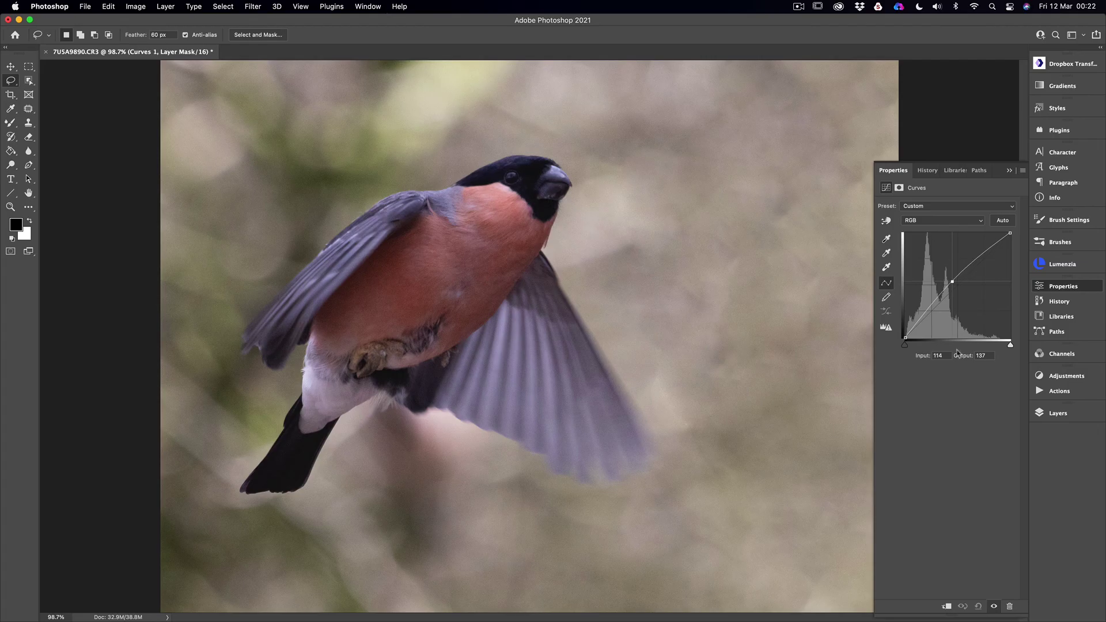
- Compare the bird with the Curves adjustment layer hidden and shown
click(1007, 172)
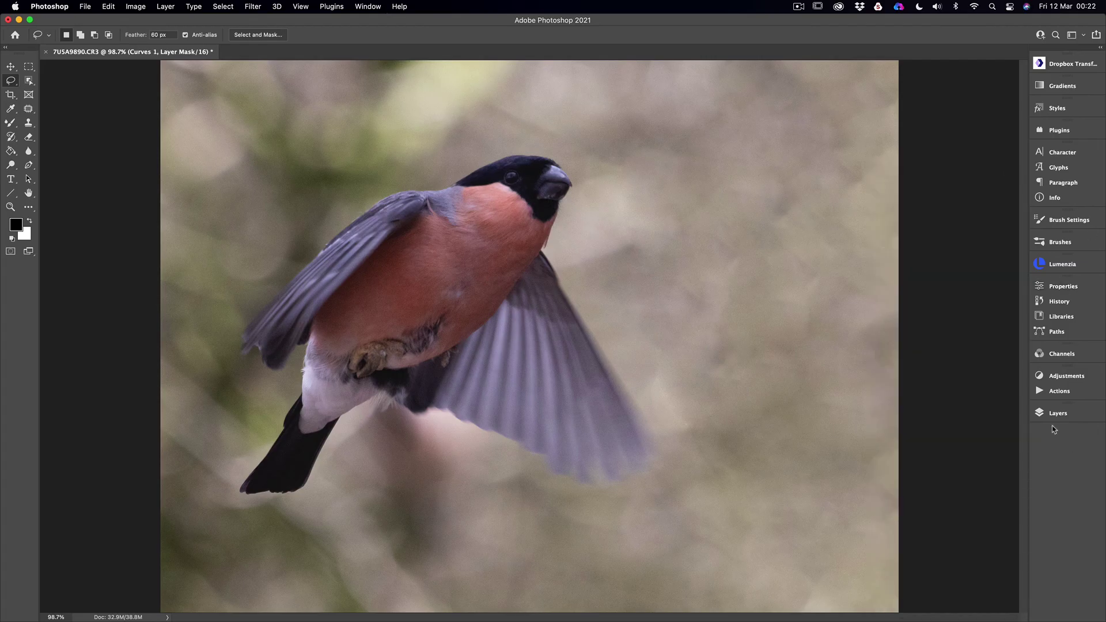
click(1042, 415)
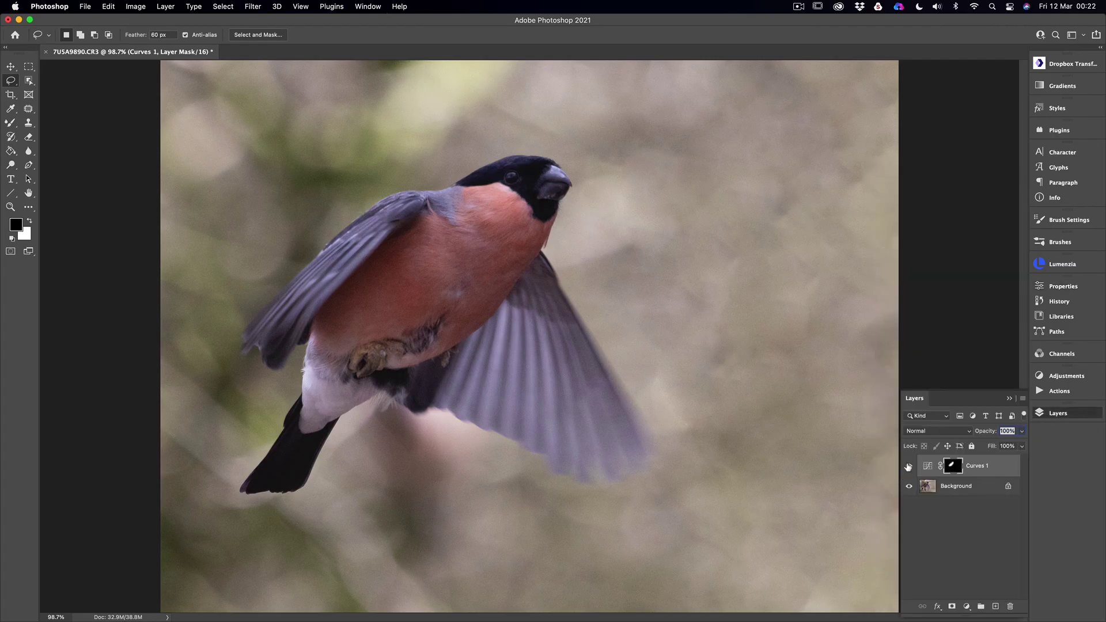
click(908, 466)
click(908, 466)
click(1009, 398)
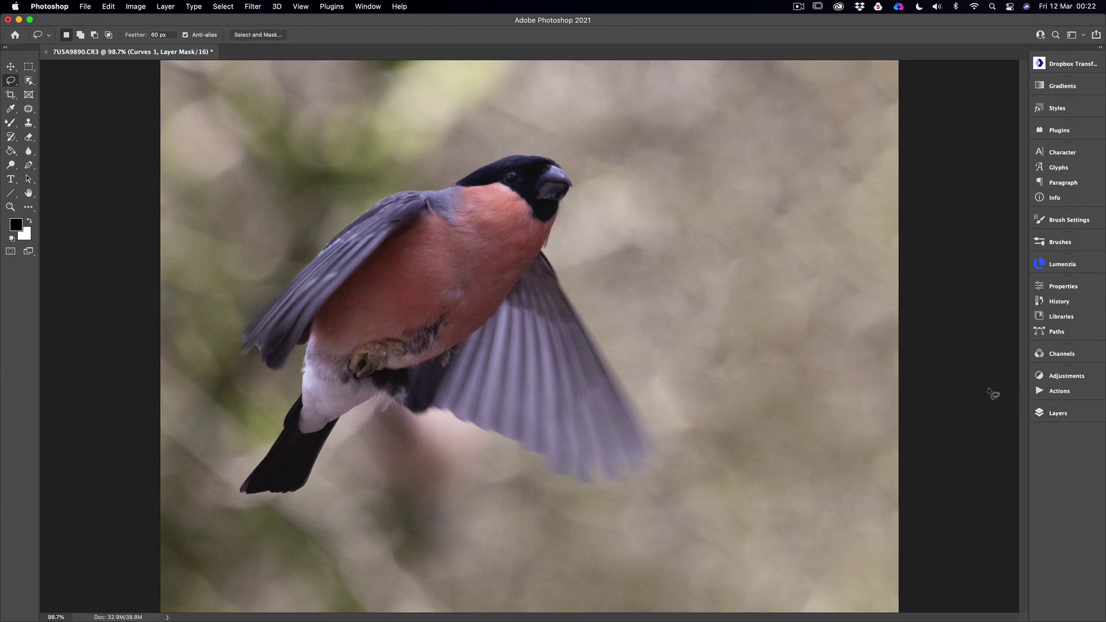